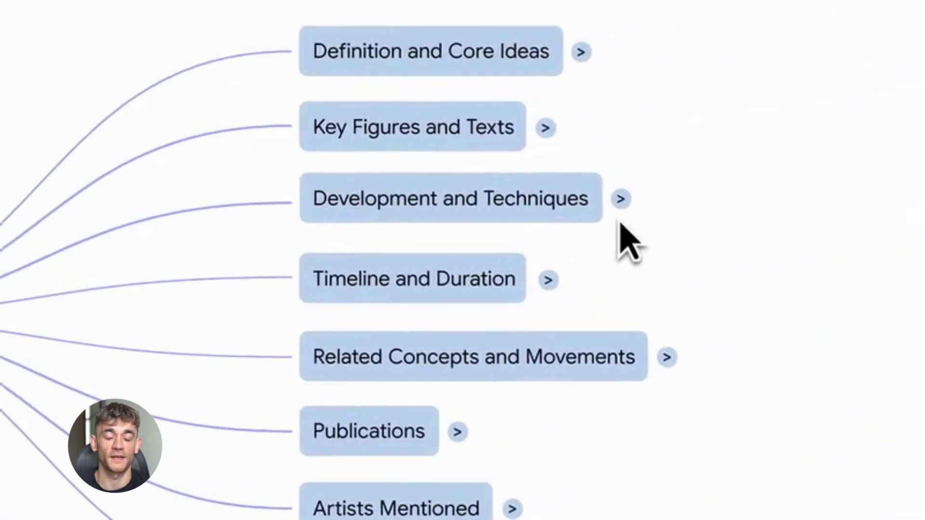
Expand the Development and Techniques branch, then generate a custom hyper-realistic, dreamlike Video Overview
left_click(620, 198)
left_click(665, 190)
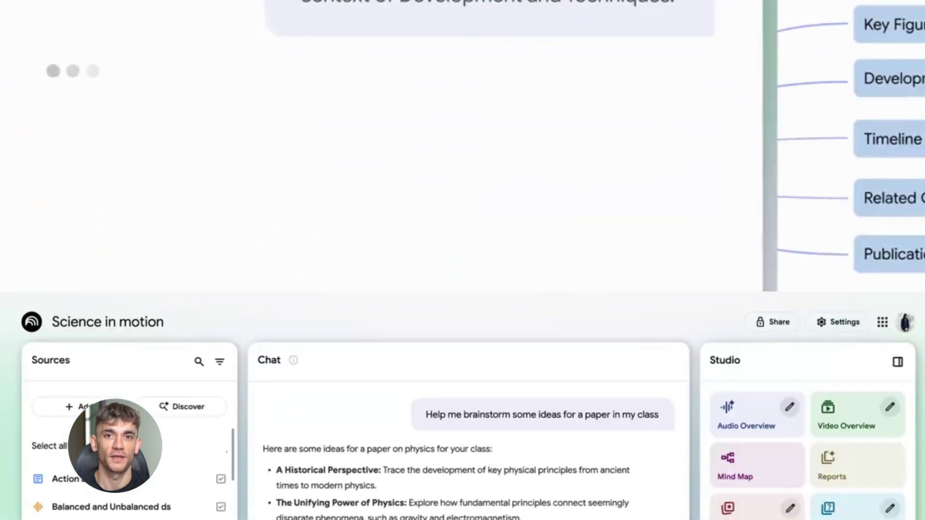
left_click(862, 466)
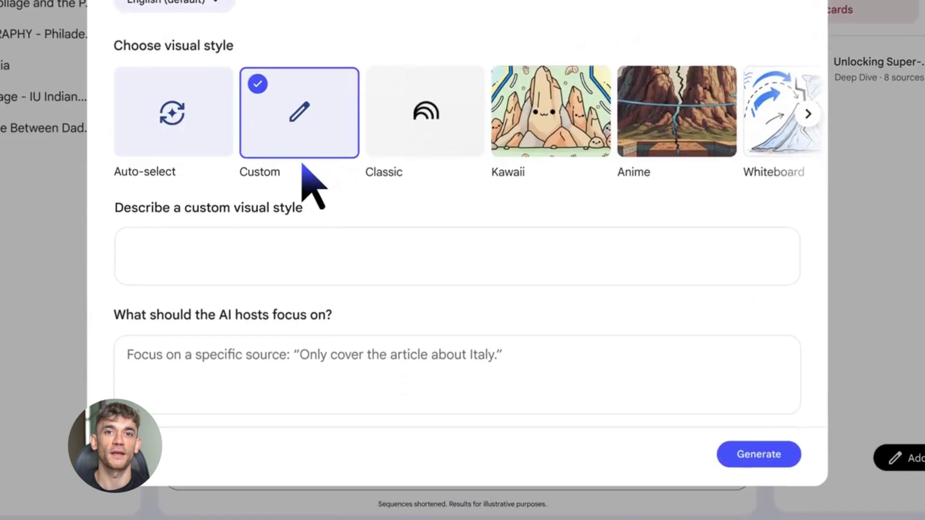
type("Hyper-realistic, dreamlike video using a high-contrast palette of deep blues, ochres, and strong shadows. Visually")
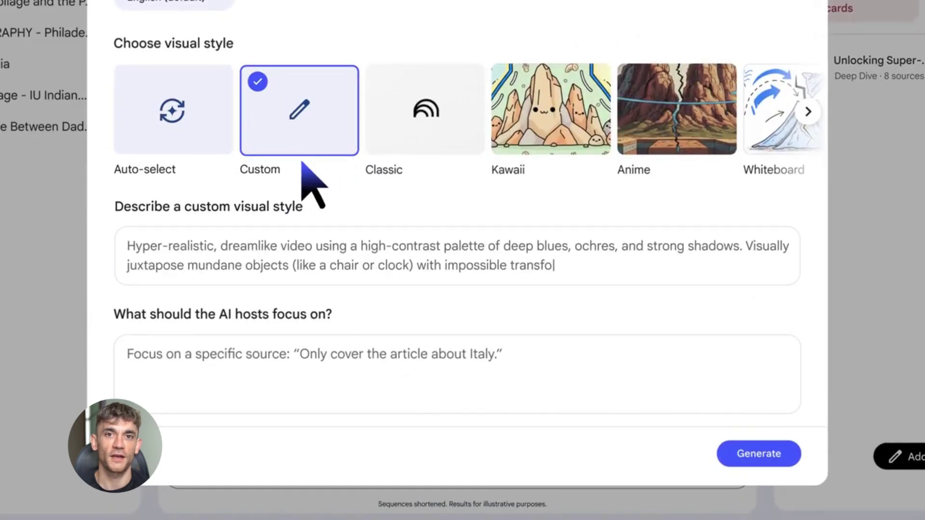
left_click(782, 453)
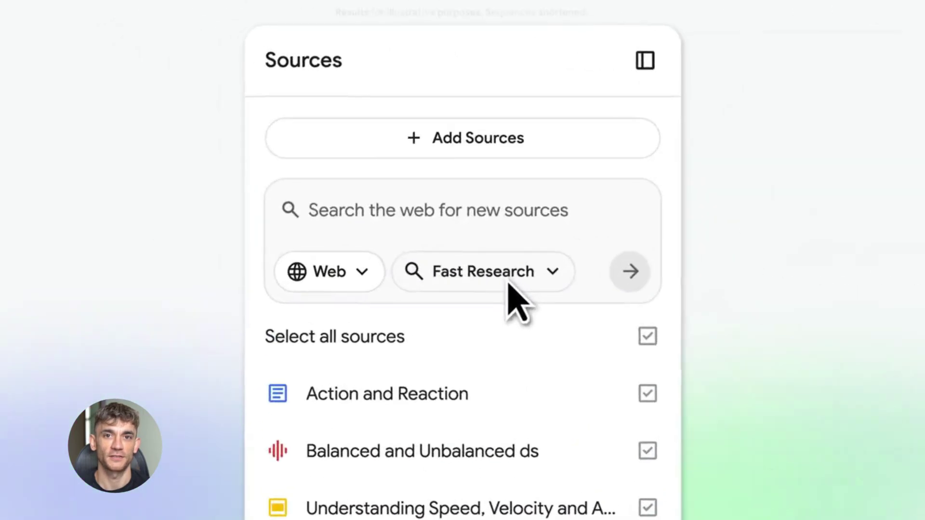
Switch web research to Deep Research and enter the query 'Latest breakthroughs in quantum physics'
left_click(509, 287)
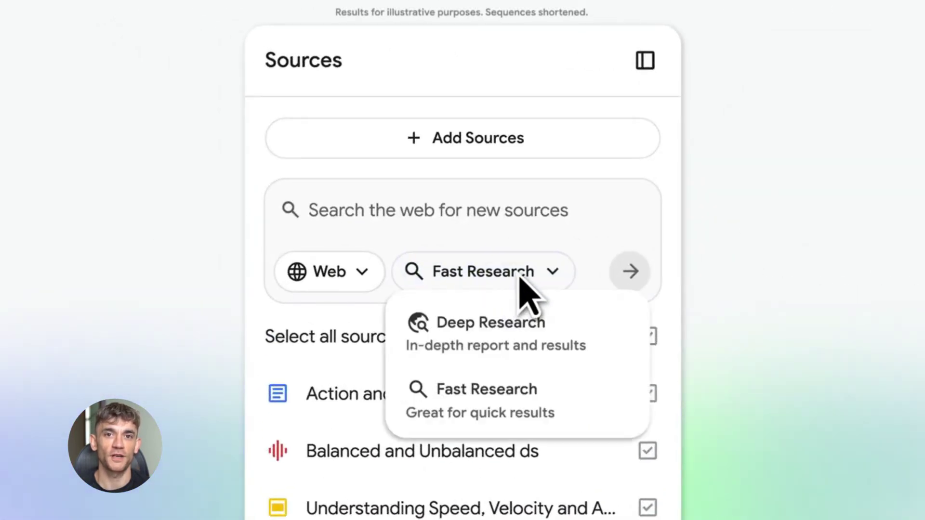
left_click(521, 338)
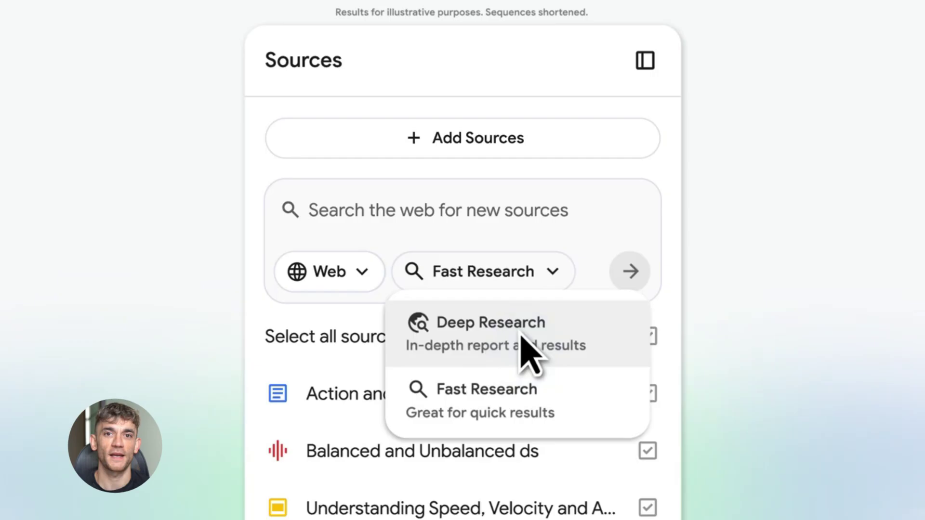
left_click(312, 214)
type("I")
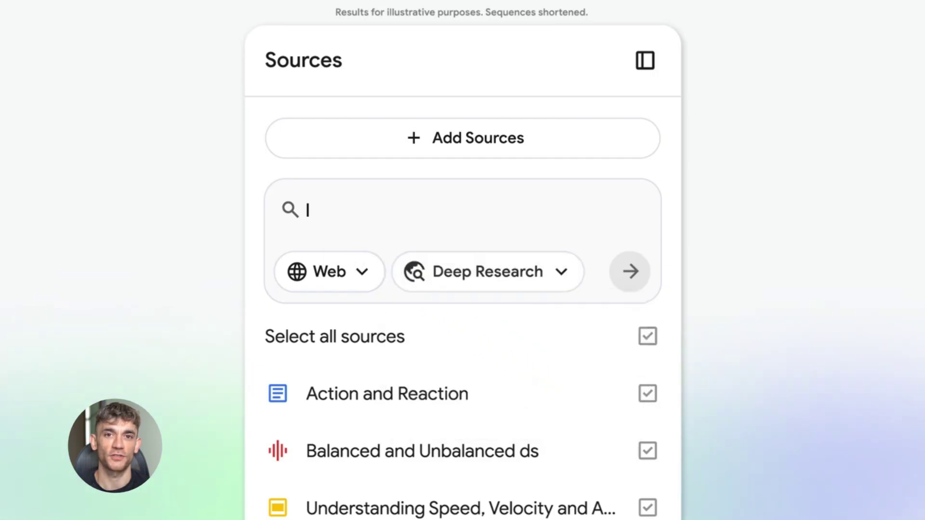
type("atest breakthroughs in quantum physics")
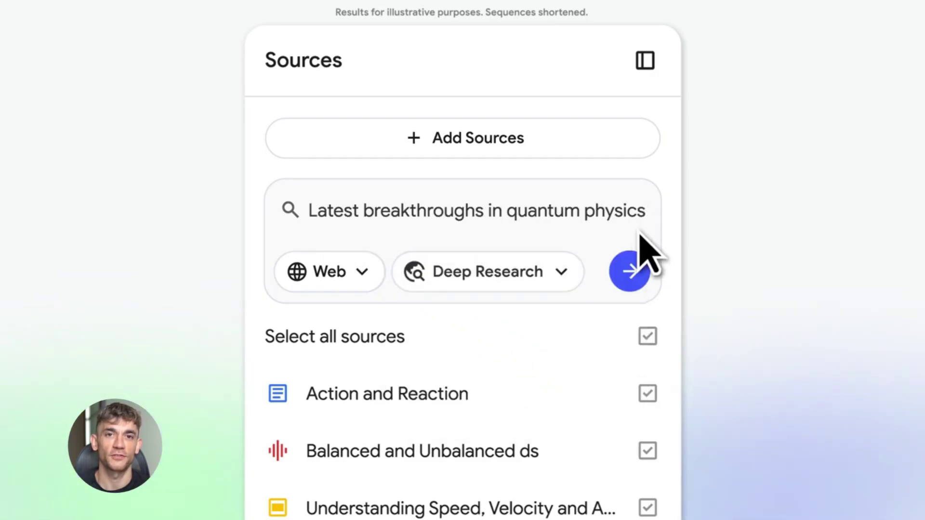
Launch the Deep Research search, expand the data table, and begin the Gemini prompt 'Come up with an educational'
left_click(629, 271)
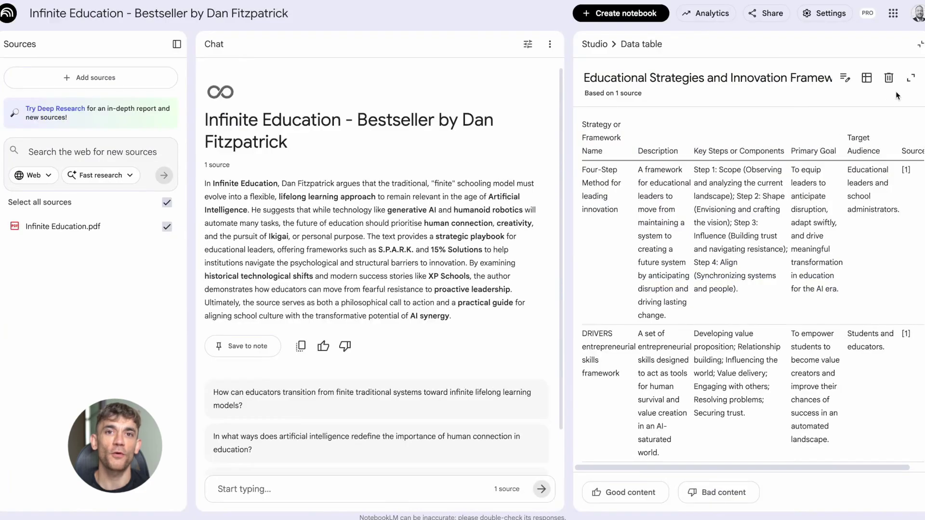
left_click(909, 81)
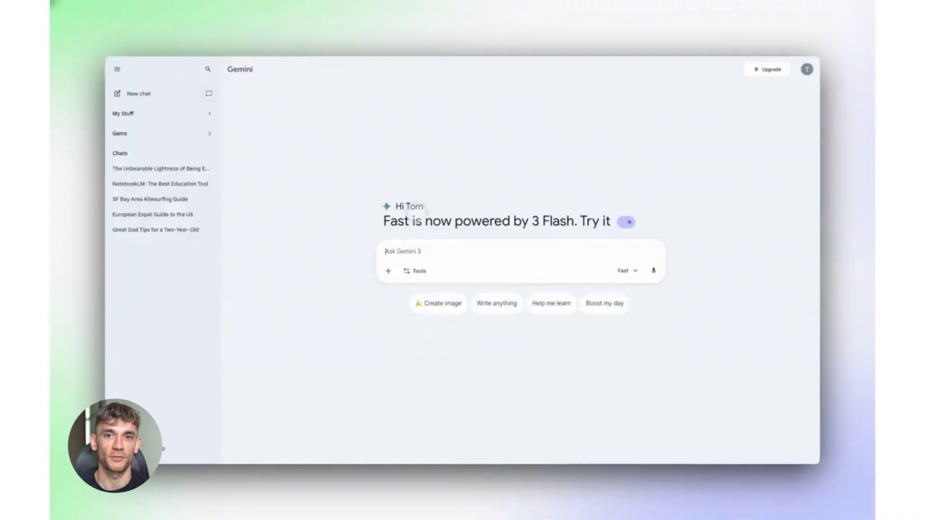
type("Come up with an educational computer game based on the notes attached")
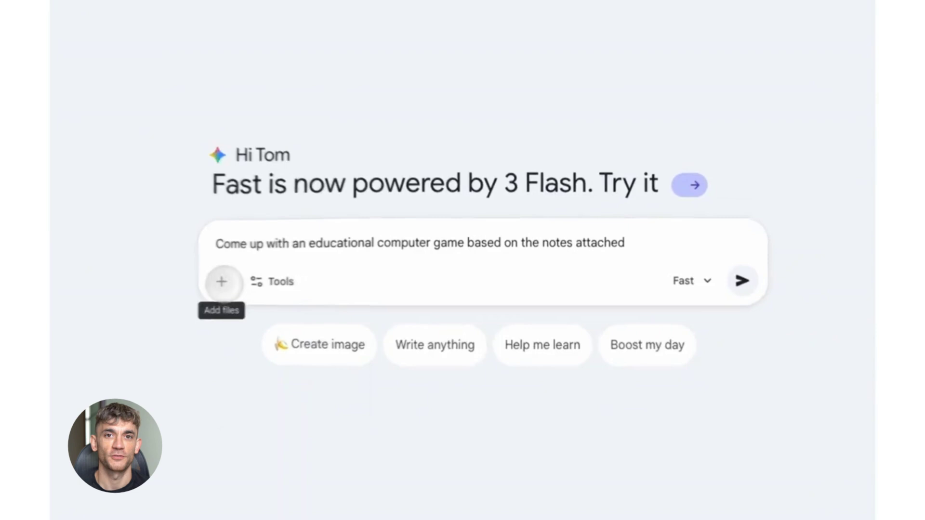
Attach the school notes NotebookLM notebook to the Gemini prompt and submit it
left_click(218, 281)
left_click(308, 406)
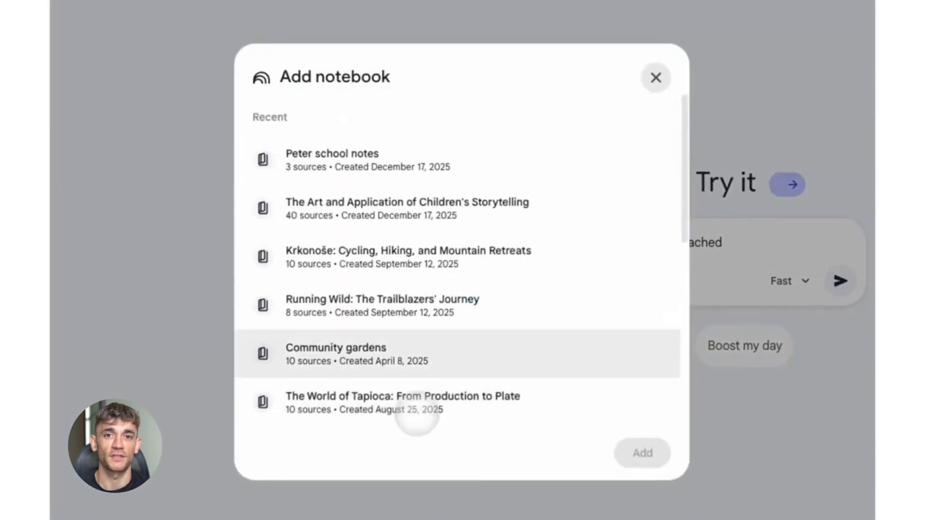
left_click(417, 159)
left_click(540, 451)
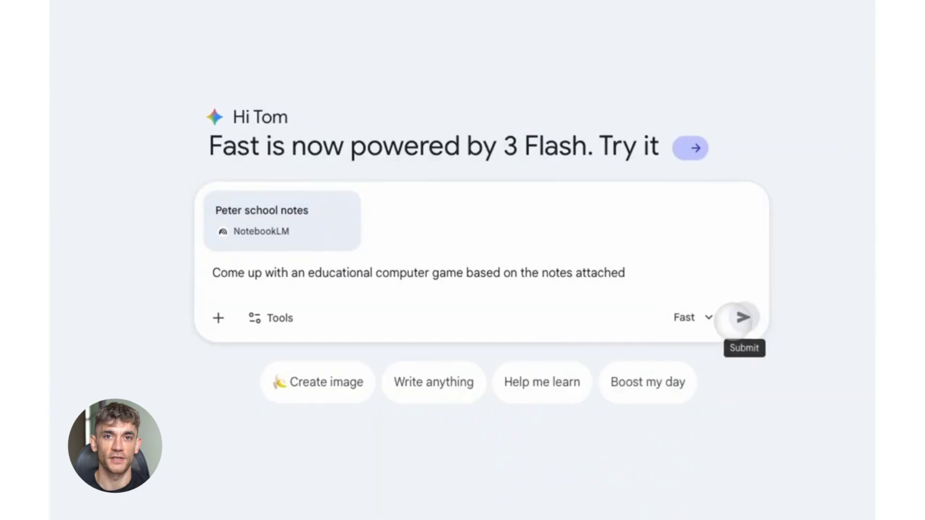
left_click(742, 317)
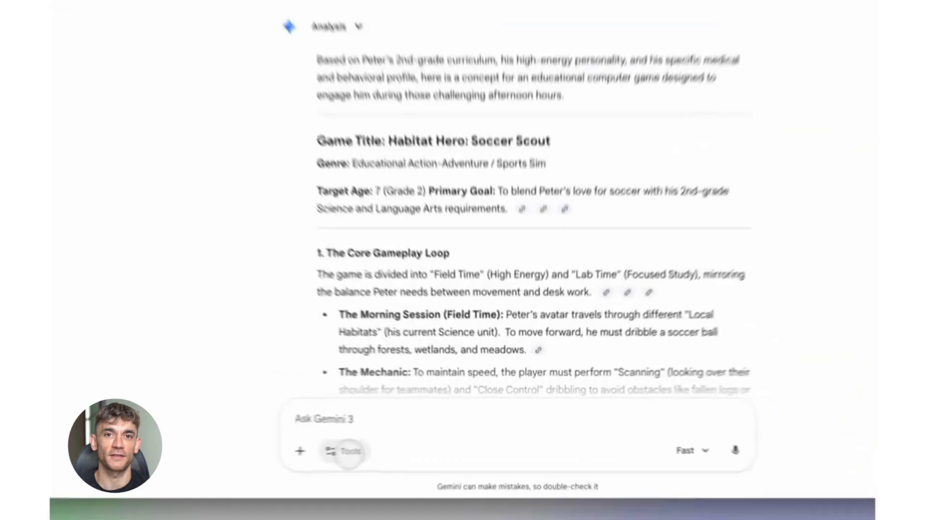
Set the Audio Overview length to Long and close its customisation settings
left_click(415, 435)
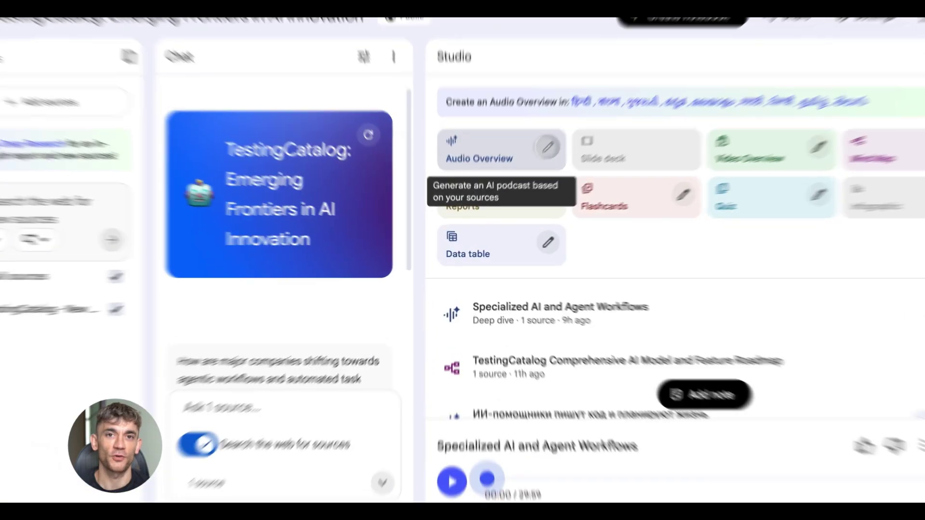
left_click(535, 165)
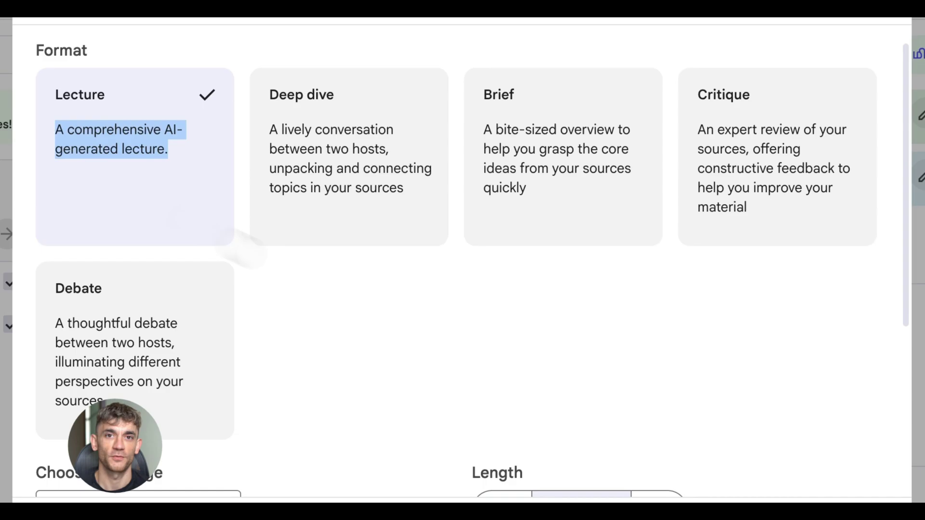
scroll(407, 320, "down", 5)
left_click(656, 244)
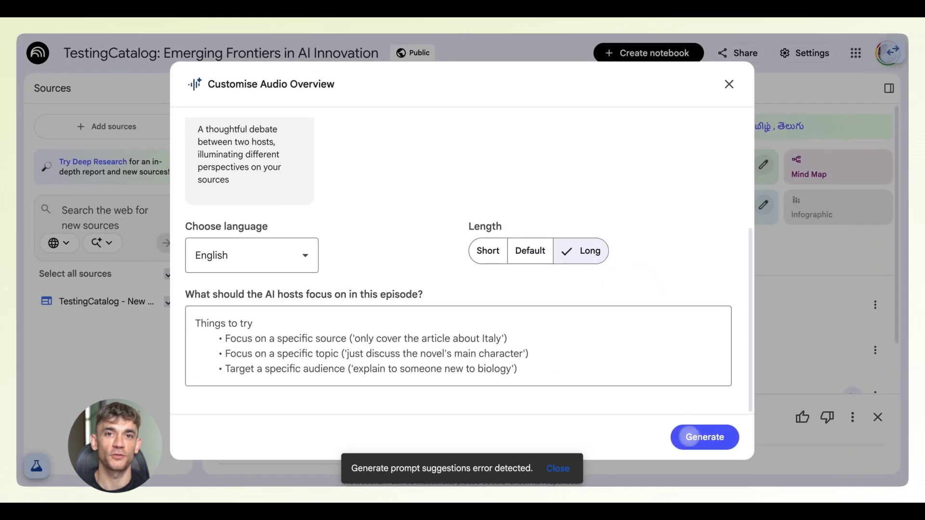
left_click(730, 85)
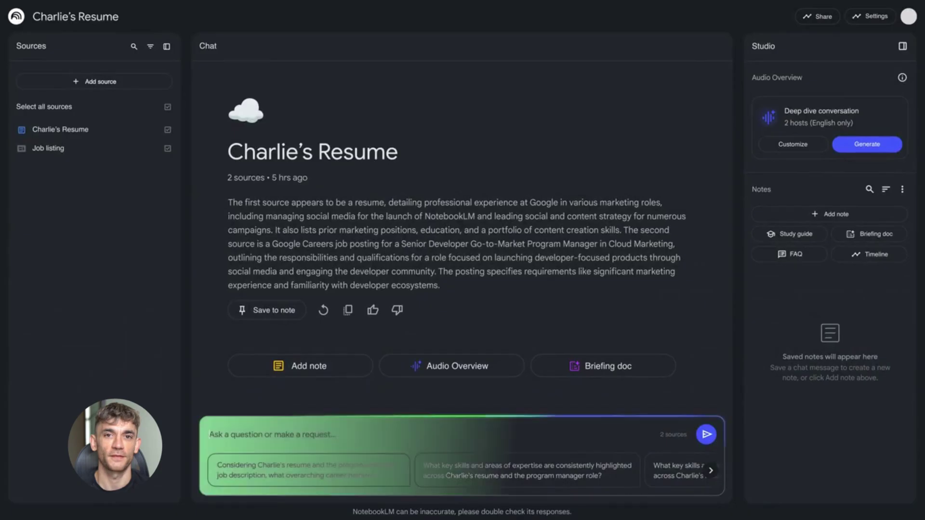
Ask 'what parts of my resume best fit this job description?', then generate and play the Surrealism video
type("what parts of my resume")
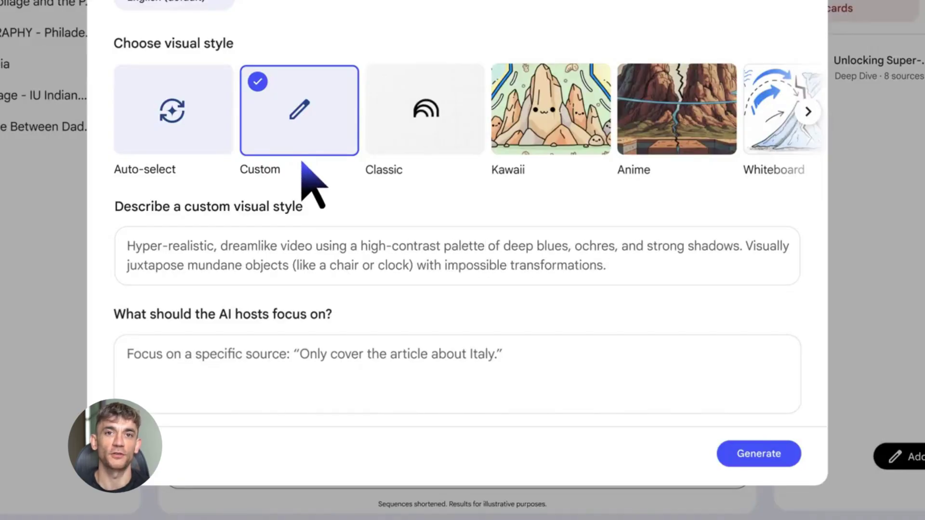
left_click(784, 454)
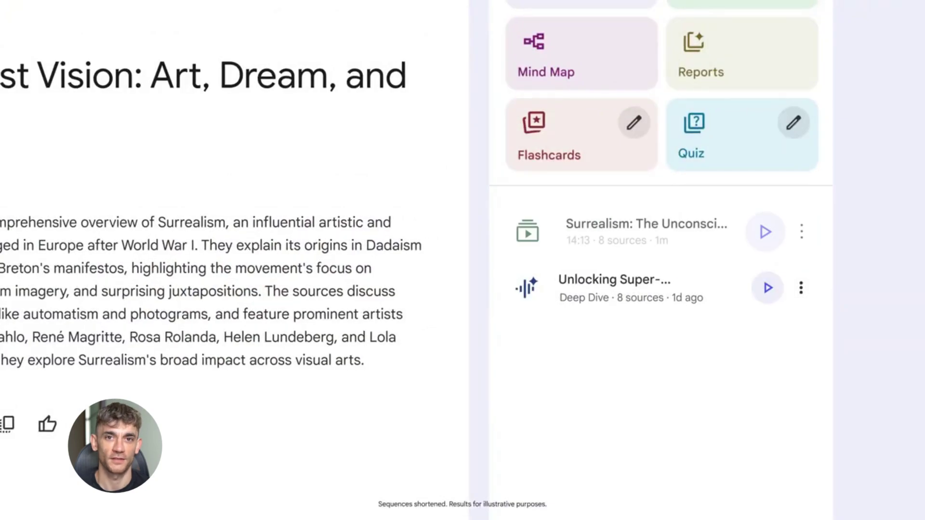
left_click(765, 232)
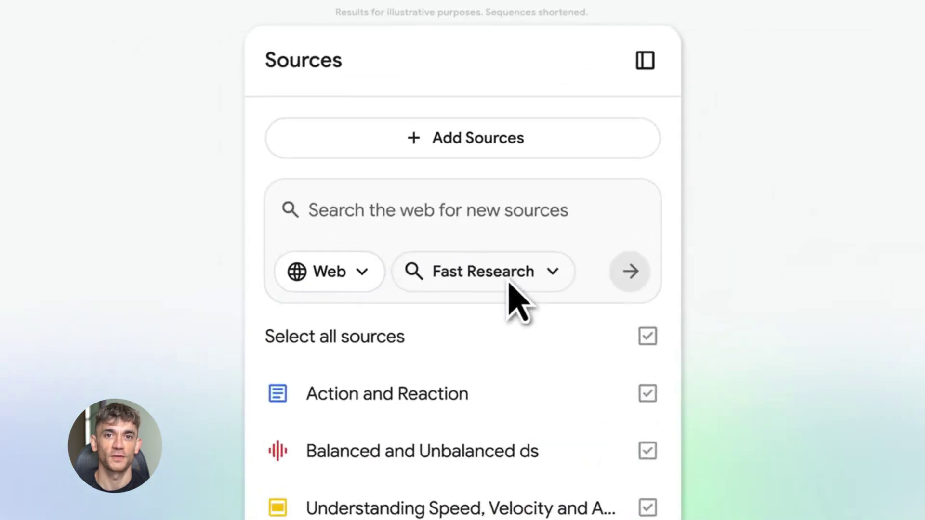
Run a Deep Research web search for 'Latest breakthroughs in quantum physics'
left_click(206, 138)
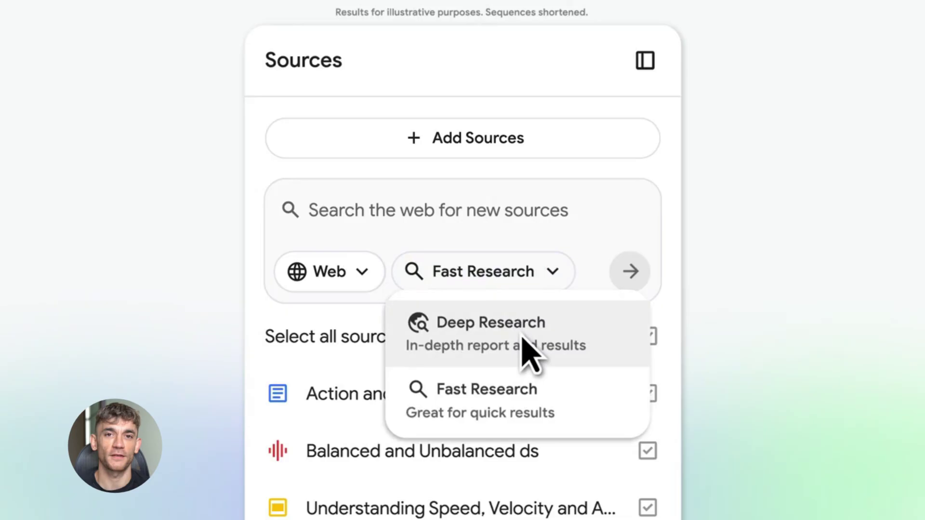
left_click(529, 353)
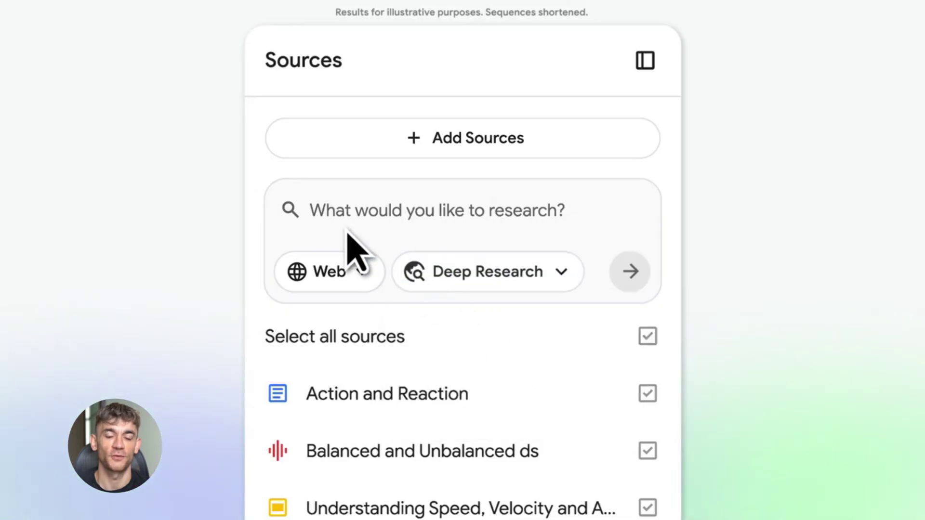
type("Latest breakthroughs in quantum physics")
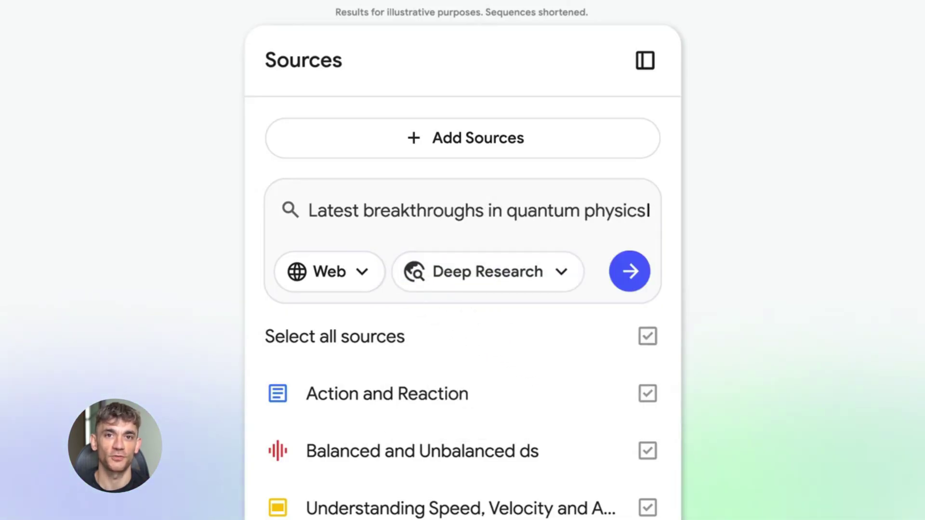
left_click(630, 272)
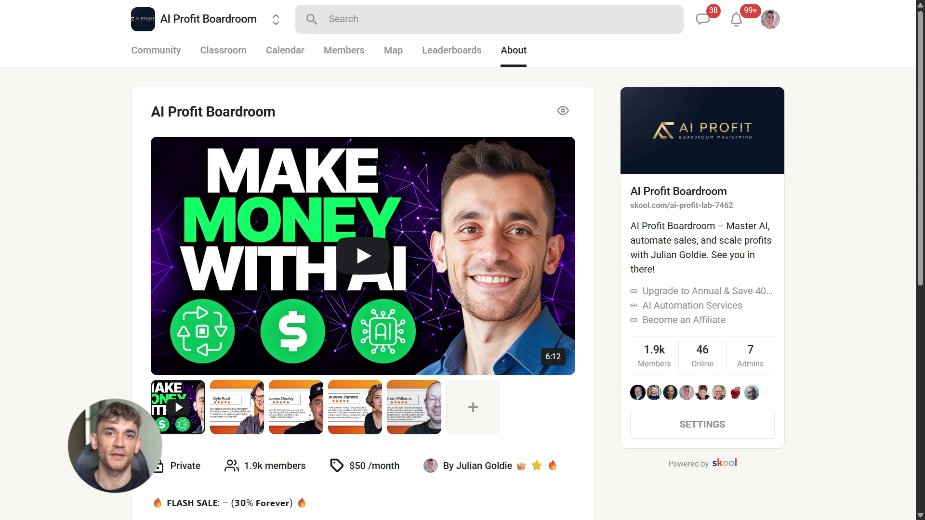
Browse the About page testimonials, then view the community's Classroom course grid
scroll(250, 334, "down", 1)
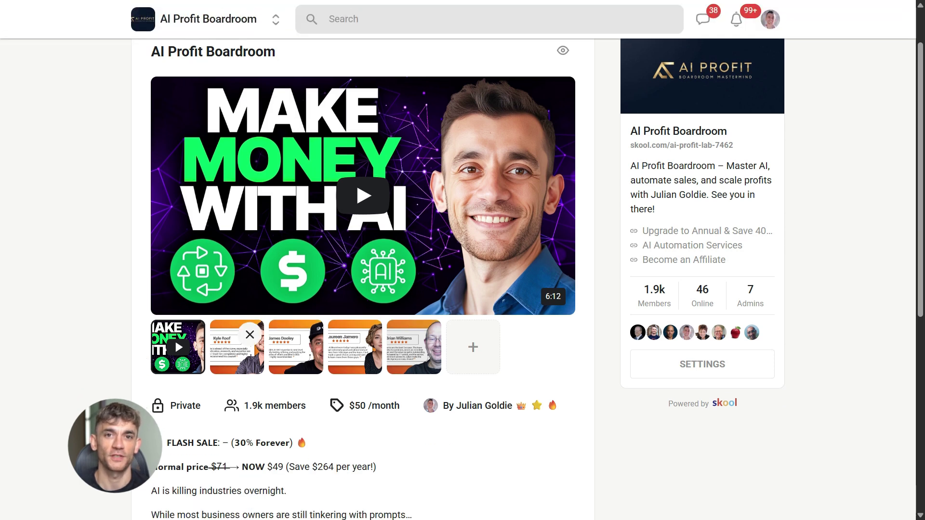
left_click(236, 354)
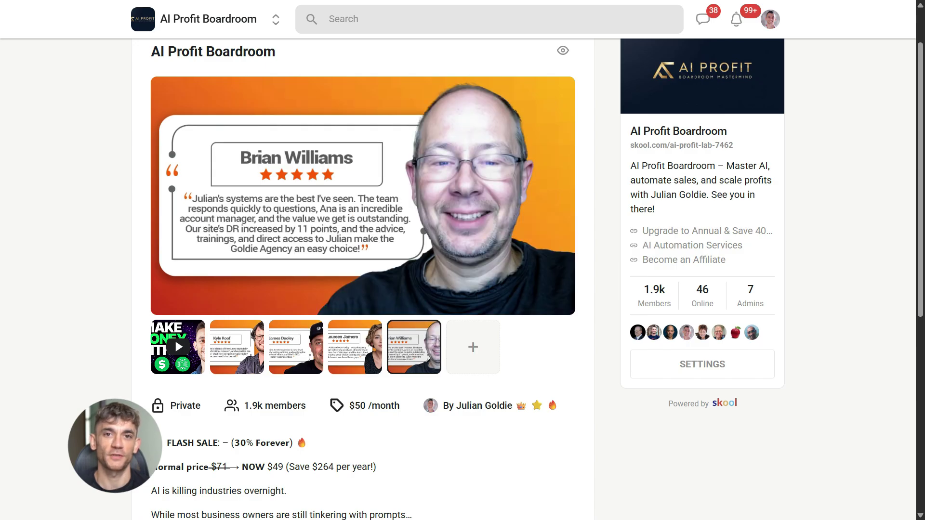
scroll(462, 279, "down", 4)
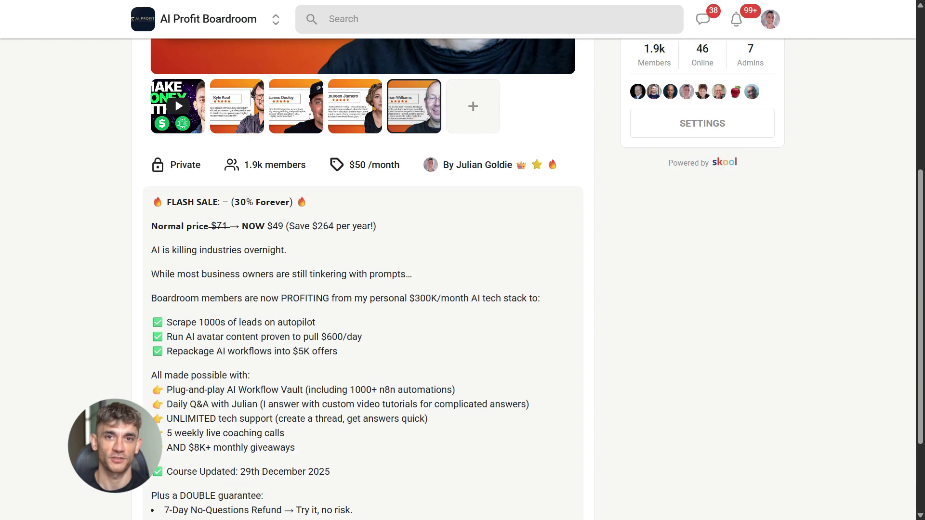
scroll(363, 279, "down", 3)
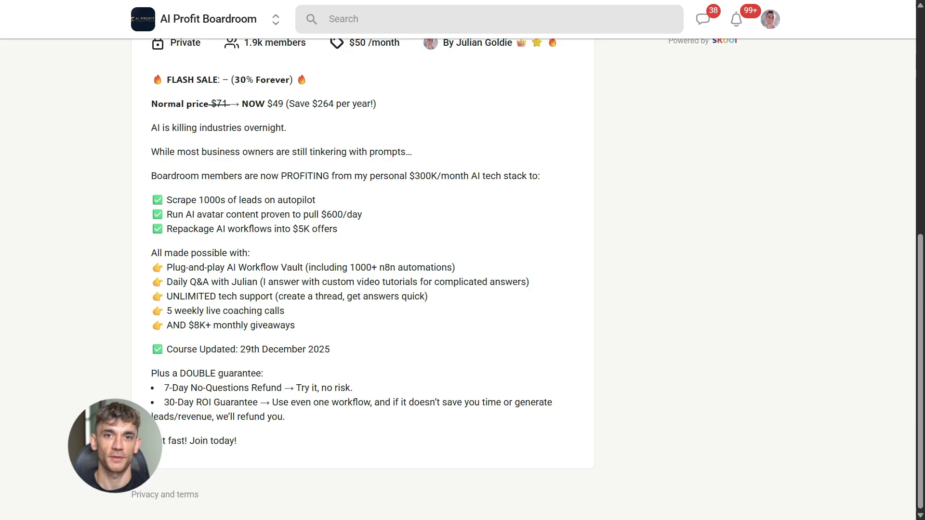
scroll(363, 279, "up", 8)
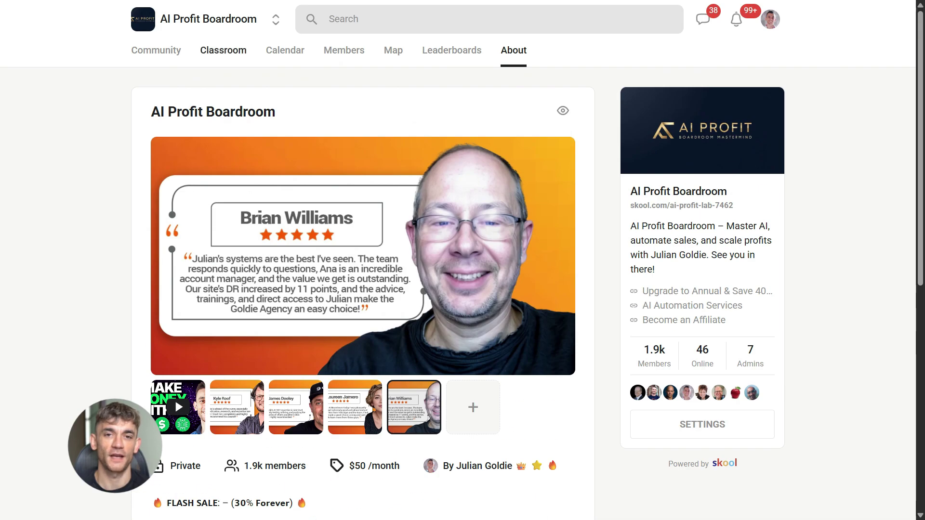
left_click(223, 50)
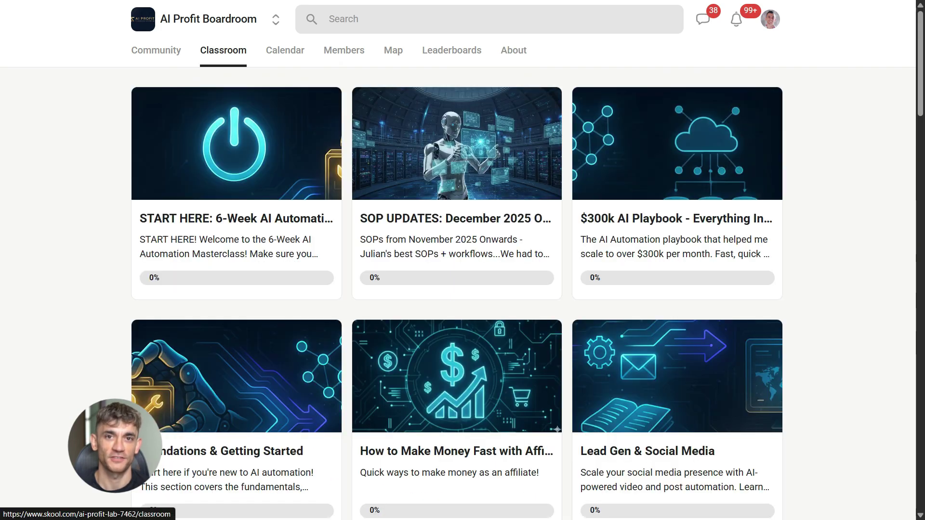
scroll(458, 260, "down", 7)
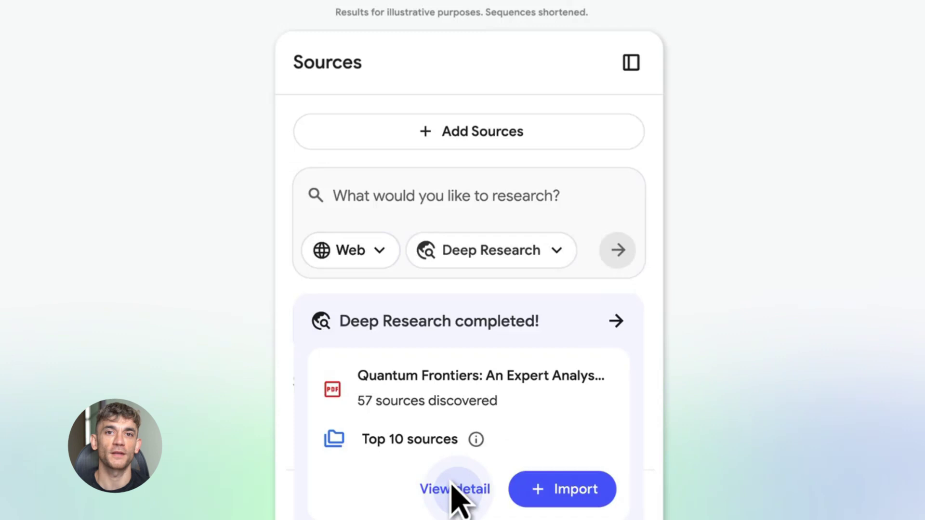
Review the quantum-physics deep-research report and import it with its 57 sources
left_click(453, 488)
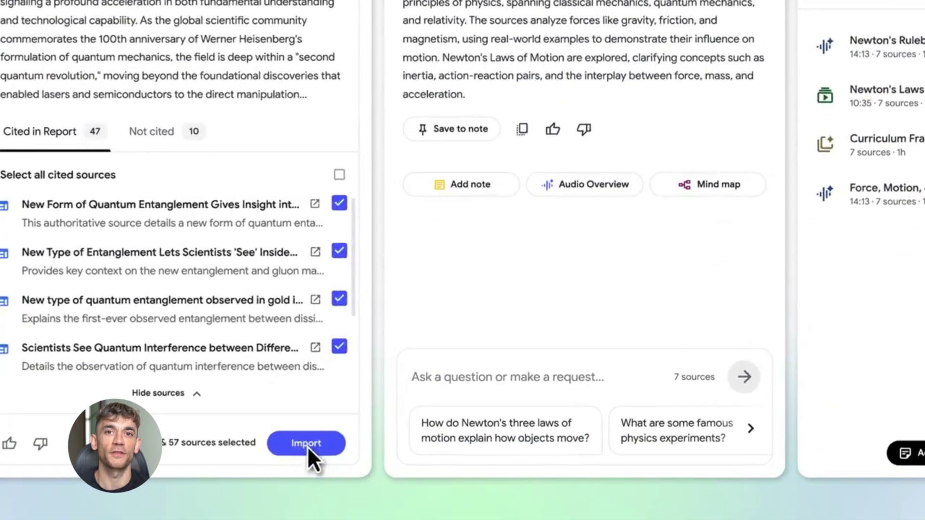
left_click(332, 492)
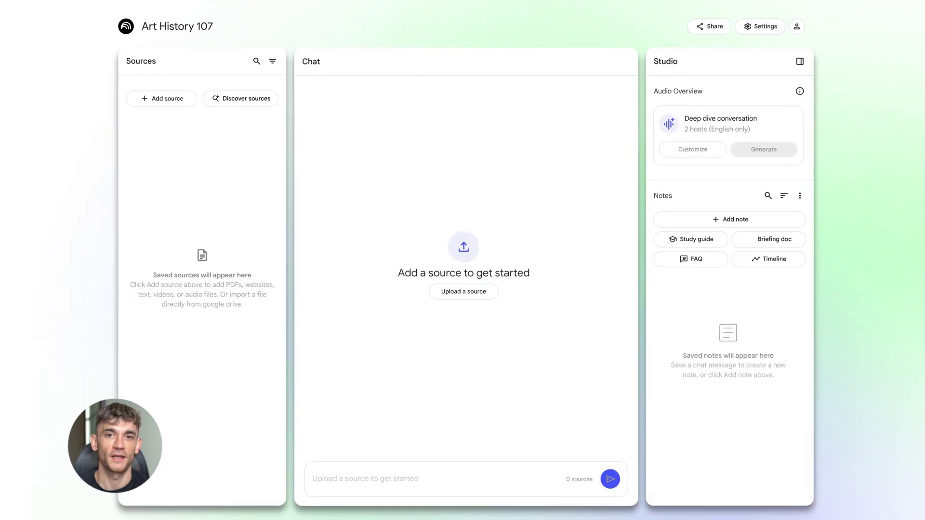
Discover sources for the Art History 107 notebook by submitting a topic description
left_click(648, 346)
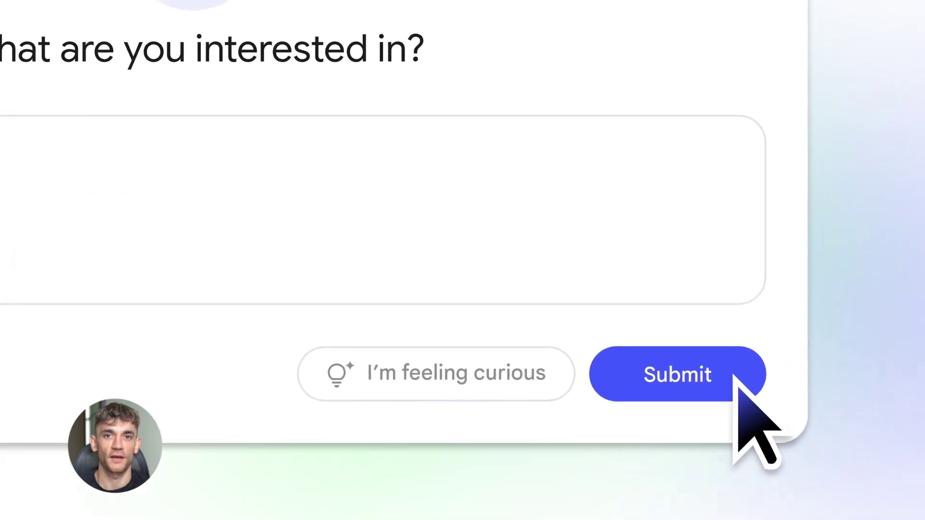
left_click(726, 374)
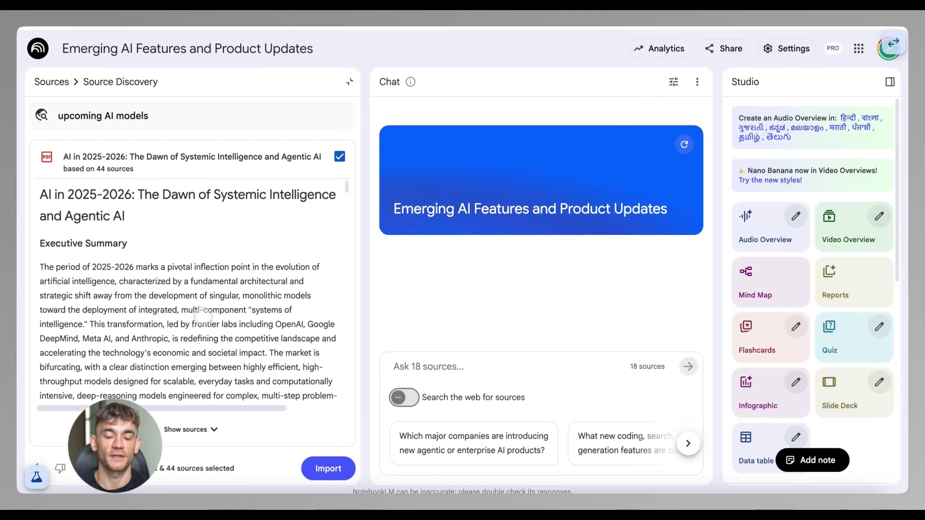
Import the AI in 2025-2026 deep-research report and its sources into the notebook's source list
left_click(51, 78)
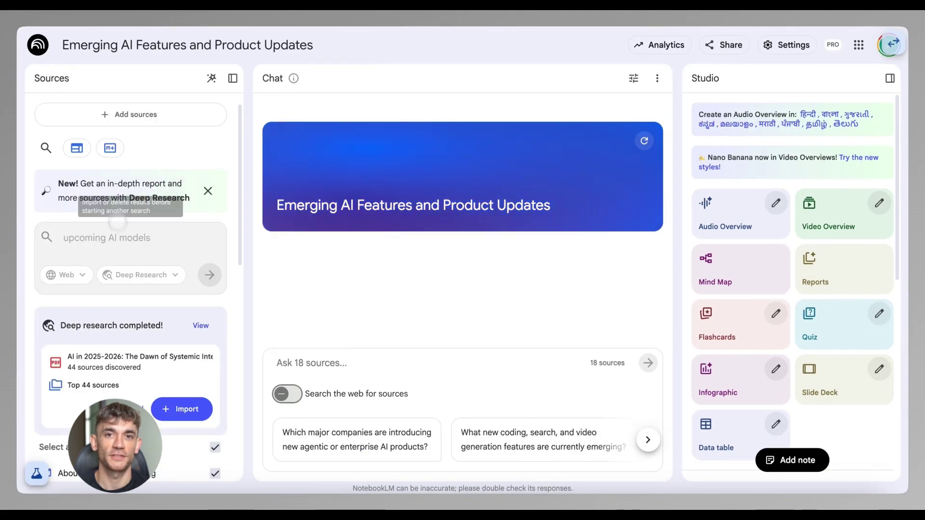
left_click(170, 404)
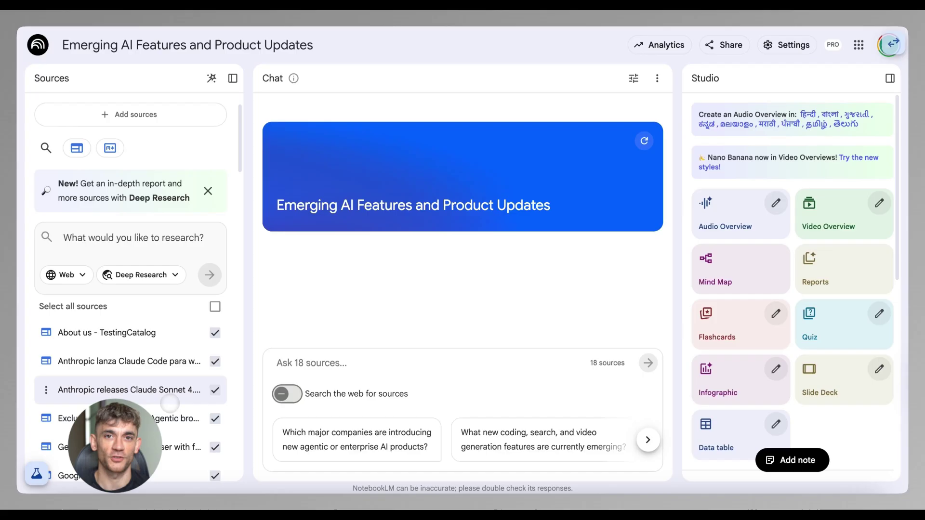
scroll(164, 386, "down", 10)
scroll(164, 385, "down", 5)
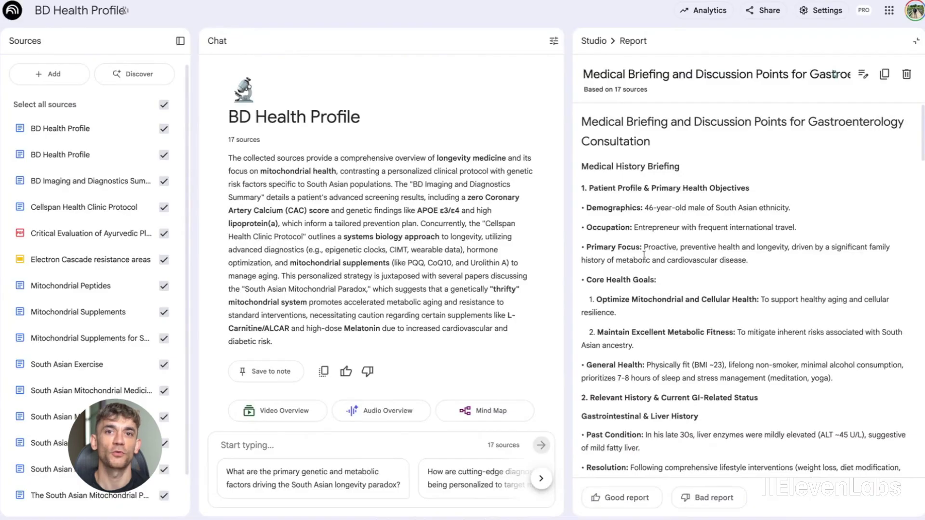
scroll(644, 255, "down", 1)
scroll(636, 212, "down", 2)
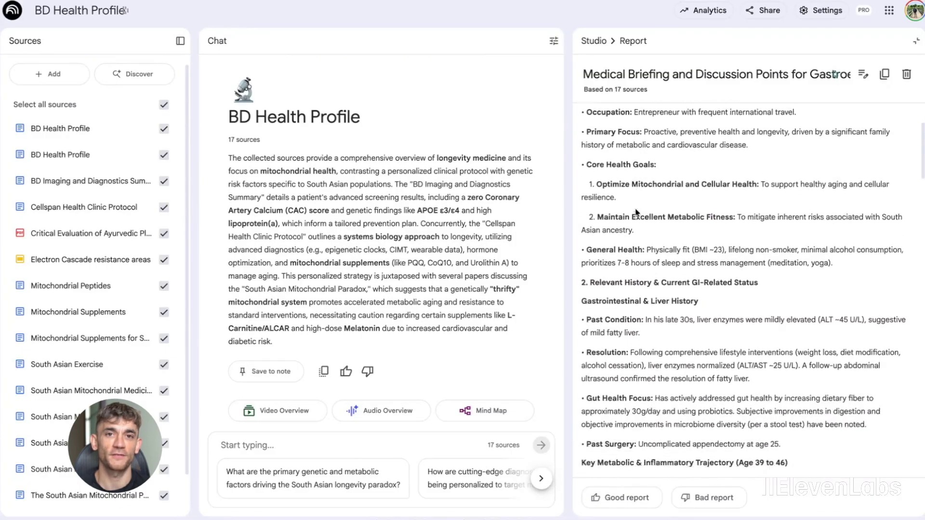
scroll(636, 212, "down", 3)
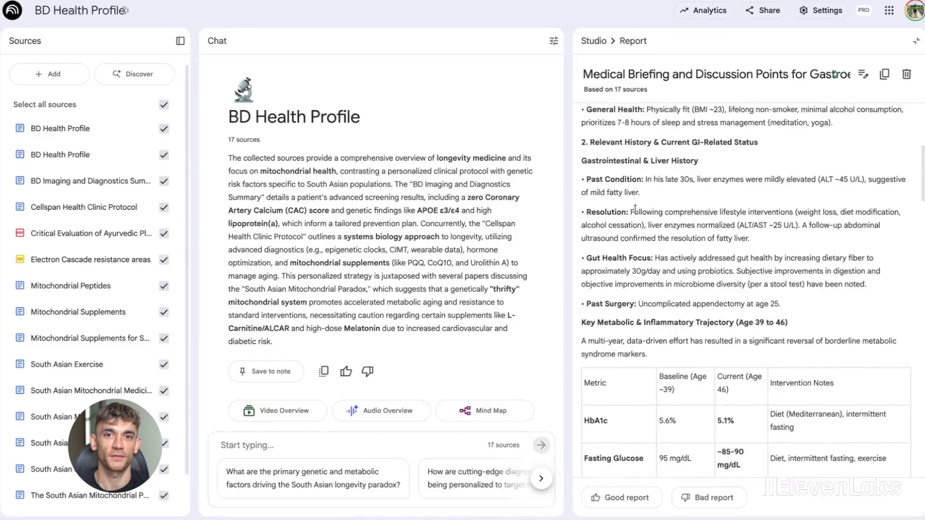
scroll(636, 210, "down", 2)
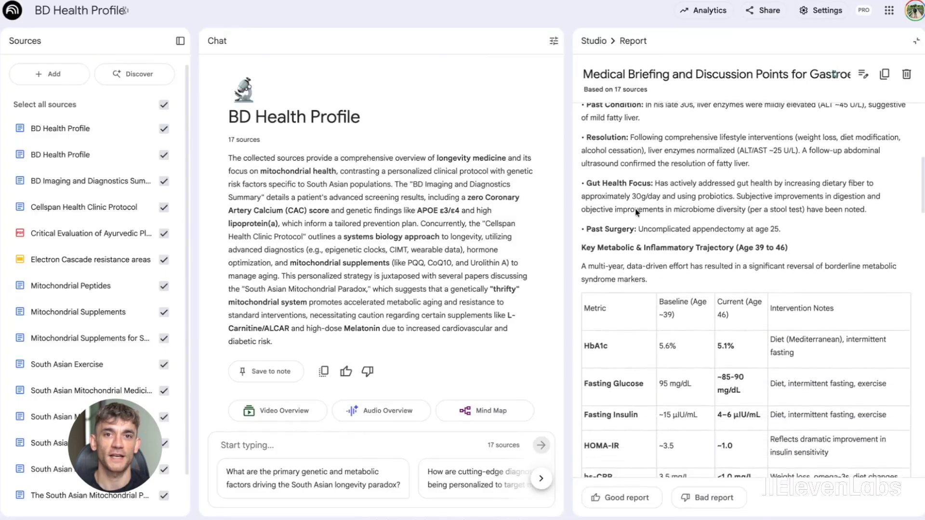
scroll(636, 212, "down", 3)
scroll(636, 212, "up", 2)
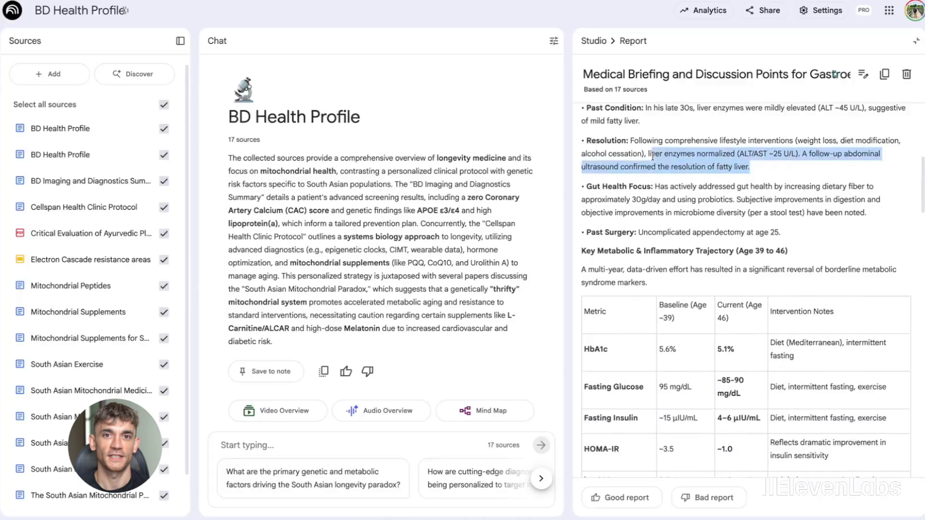
scroll(697, 255, "down", 2)
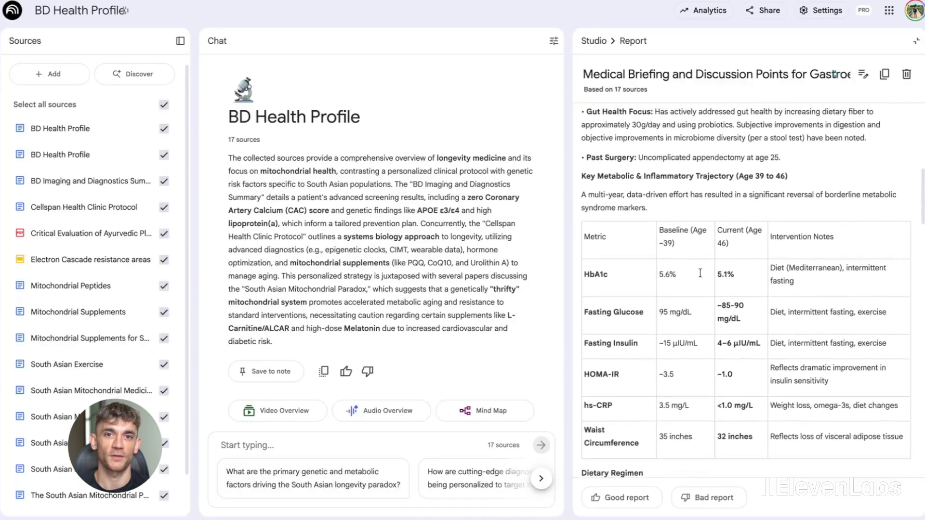
scroll(701, 276, "down", 5)
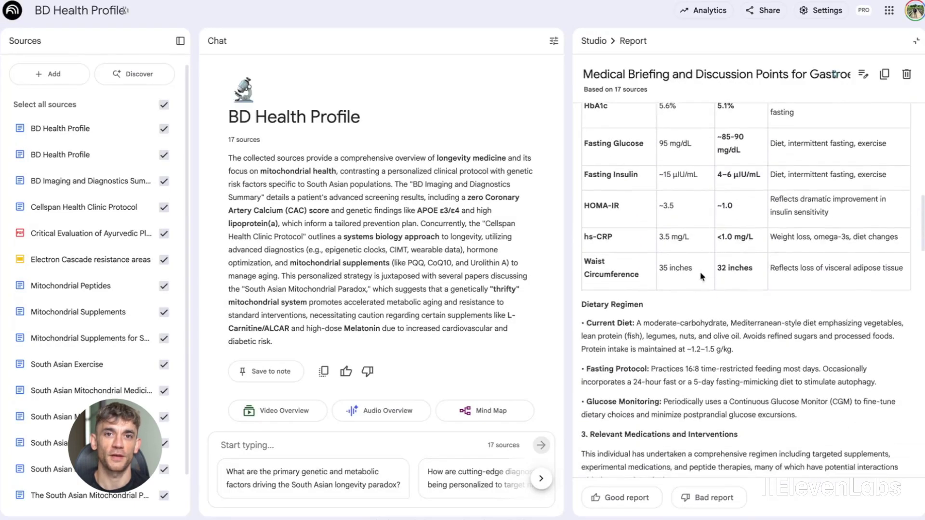
scroll(701, 276, "down", 4)
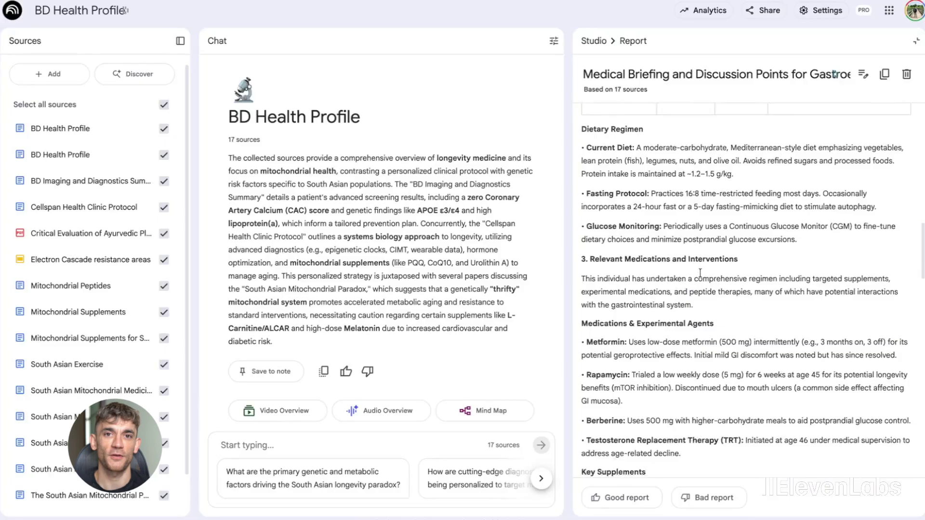
scroll(701, 276, "down", 4)
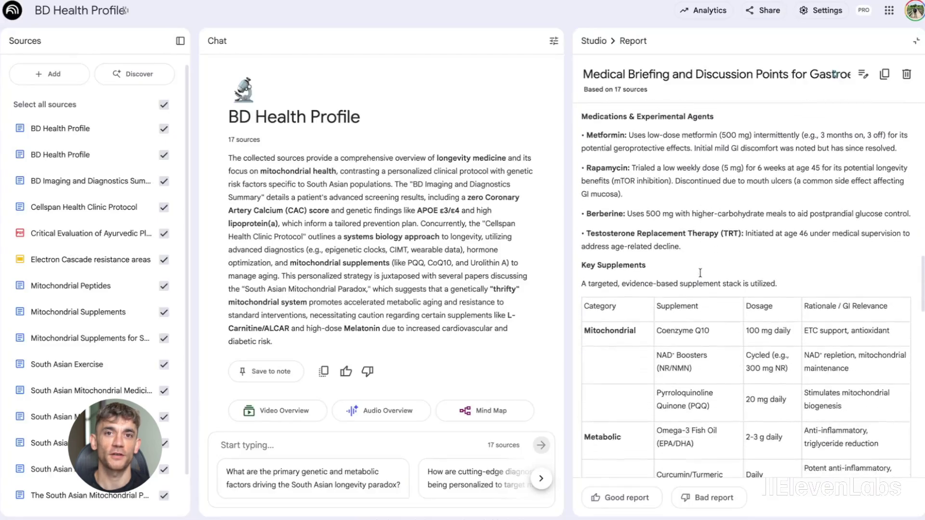
scroll(701, 276, "down", 3)
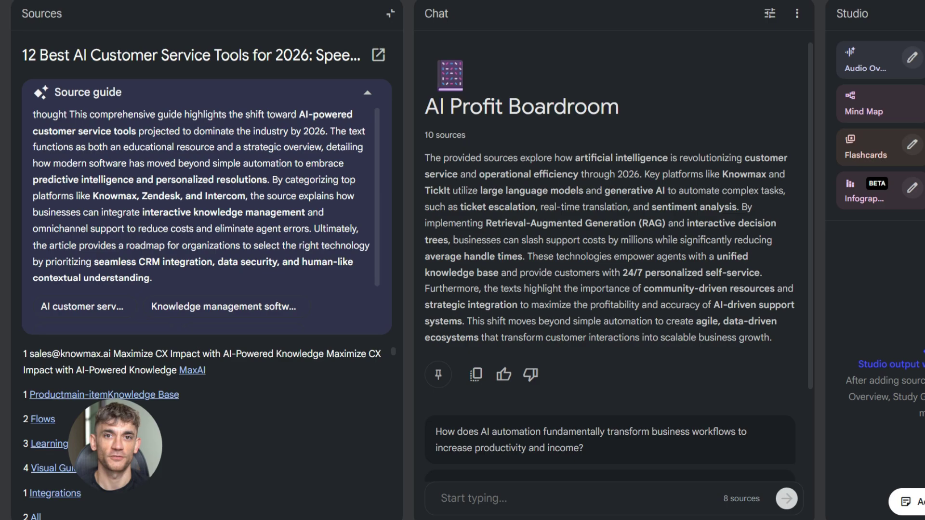
Scroll through the source guides and full text of the customer-service tools article and AI supply-chain dissertation
scroll(203, 434, "down", 6)
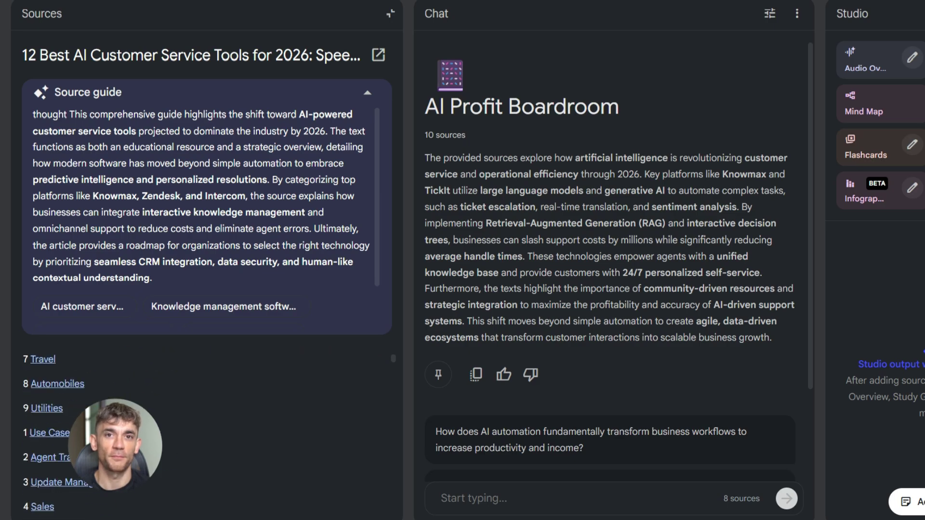
scroll(202, 434, "down", 10)
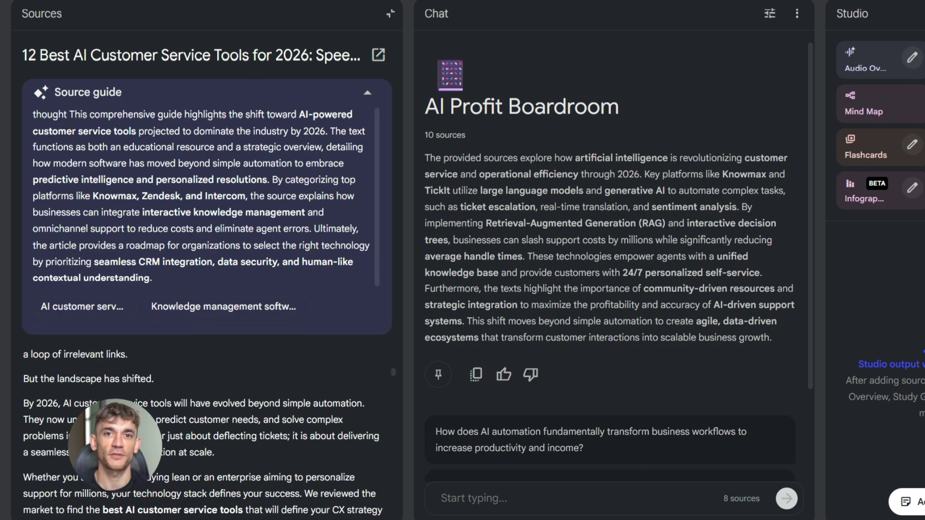
scroll(202, 433, "down", 10)
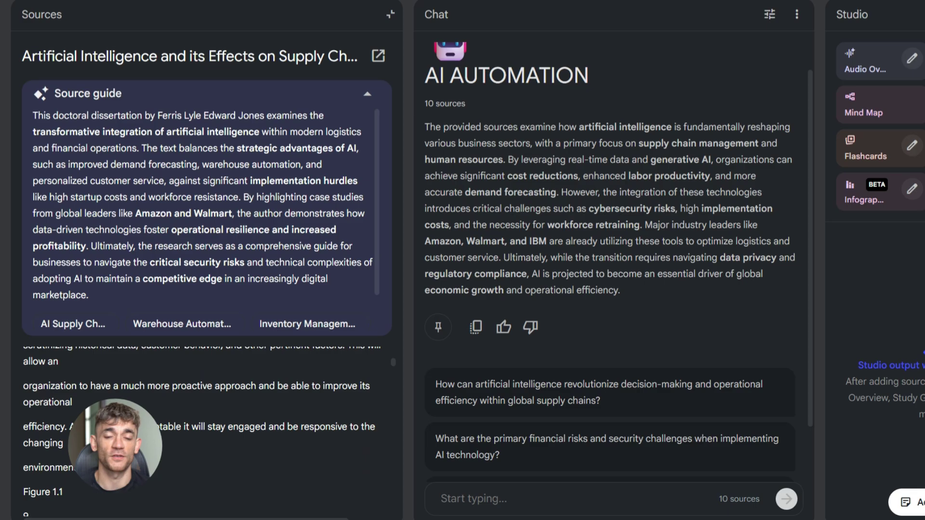
scroll(203, 429, "down", 4)
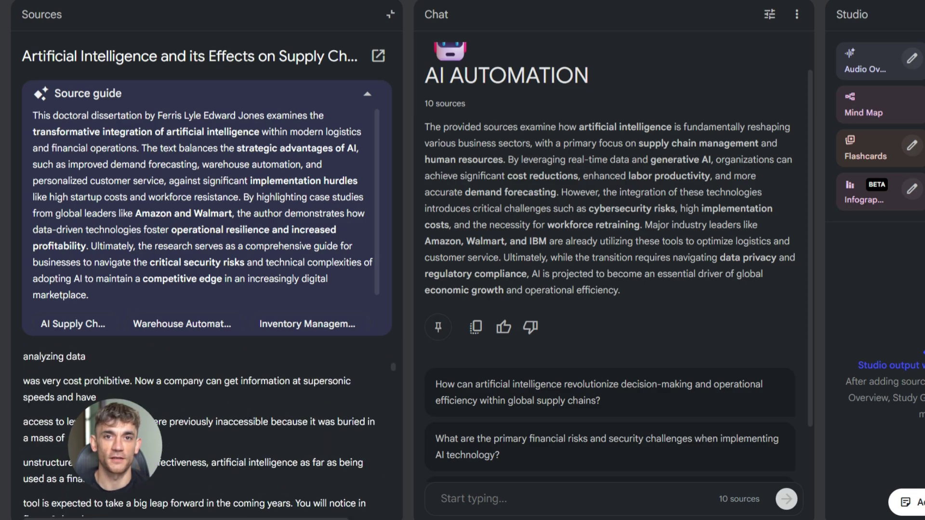
scroll(202, 429, "down", 10)
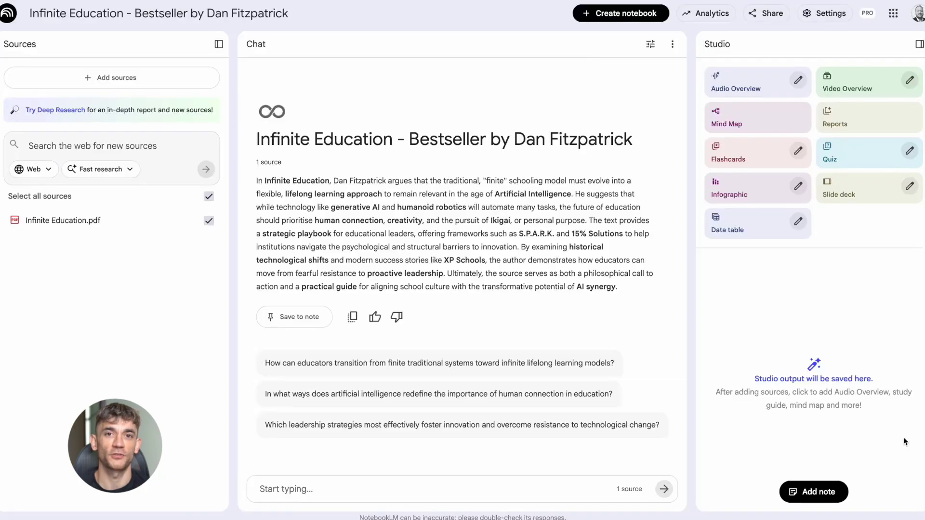
Create the Educational Strategies and Innovation Frameworks data table, view it full window, and export to Google Sheets
left_click(690, 241)
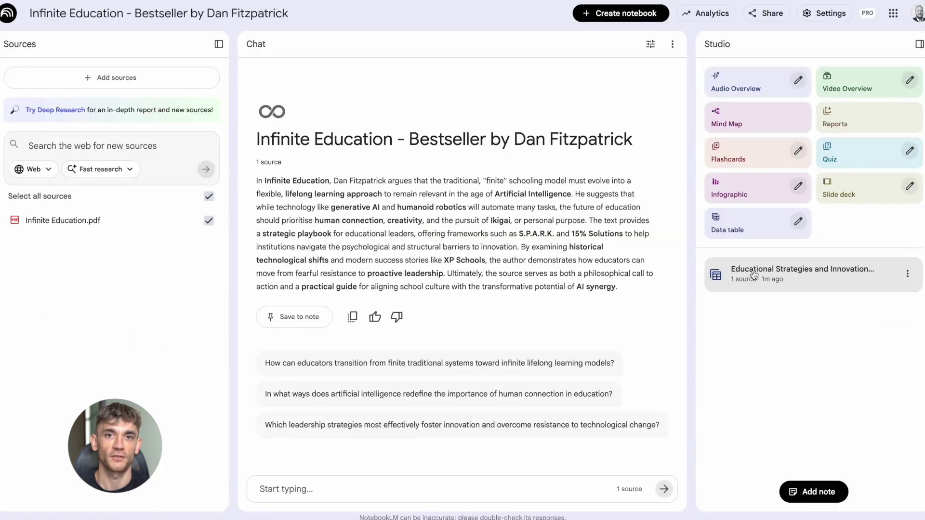
left_click(256, 251)
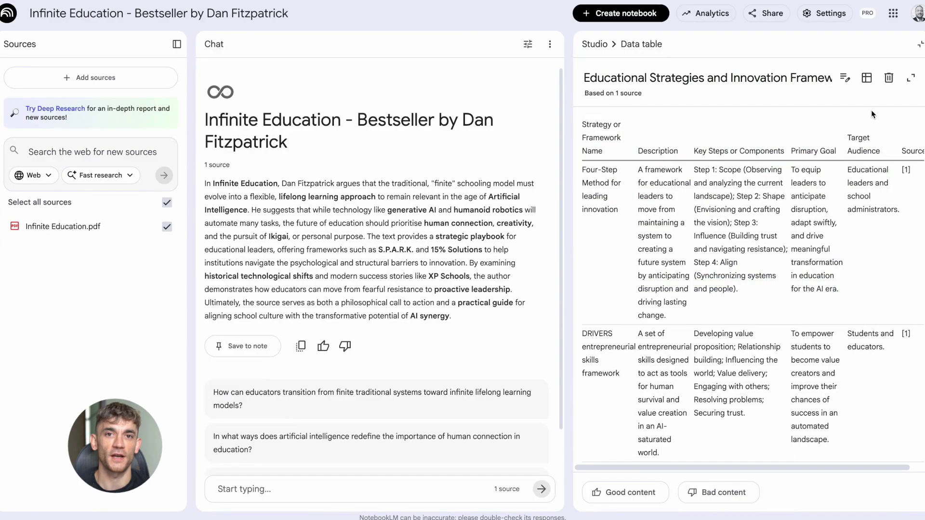
left_click(909, 81)
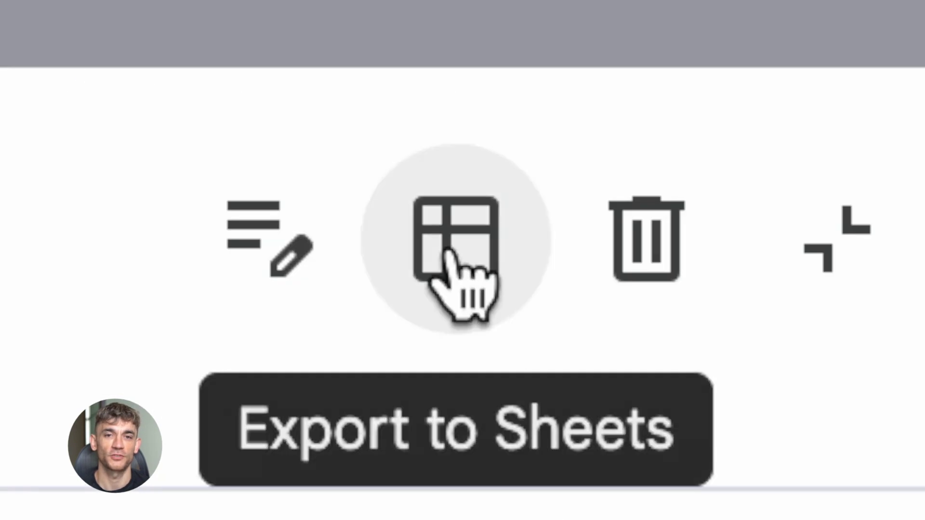
left_click(843, 25)
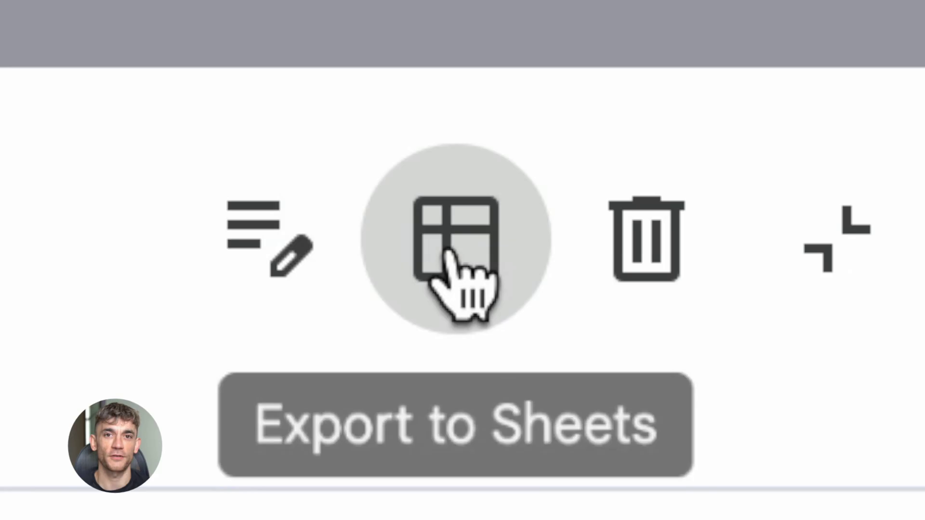
left_click(815, 294)
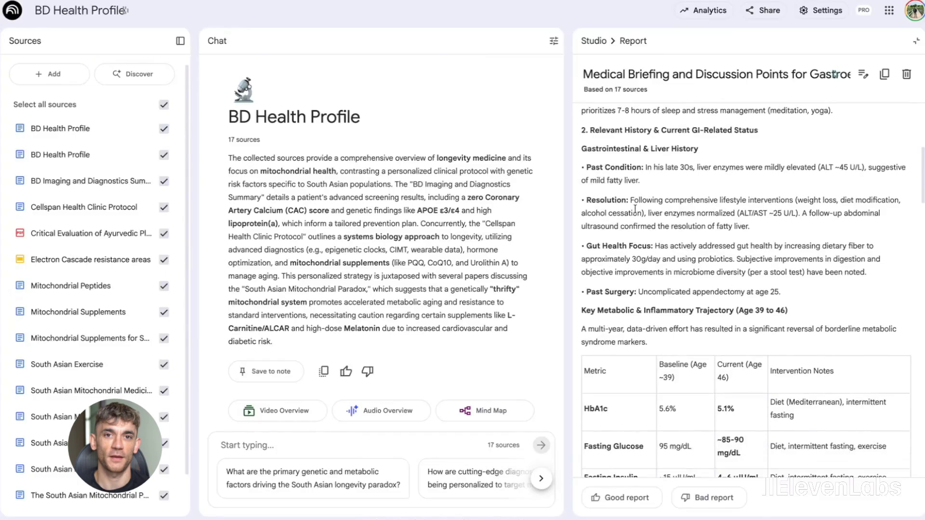
scroll(637, 213, "down", 3)
scroll(637, 213, "down", 3)
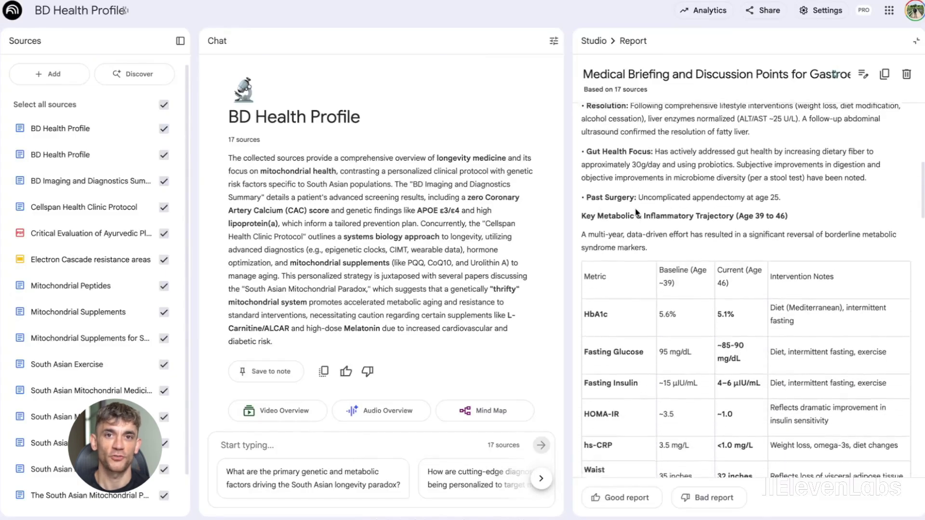
scroll(637, 213, "up", 2)
scroll(637, 212, "up", 1)
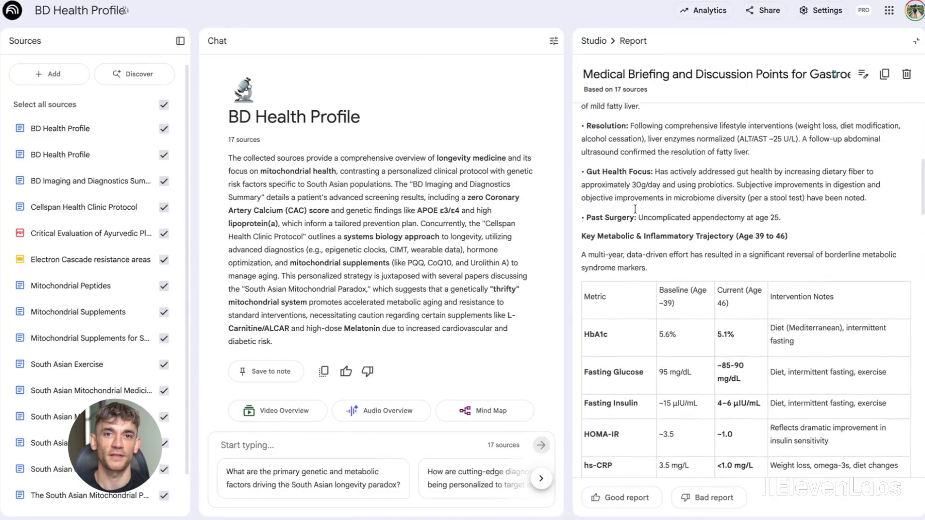
left_click_drag(718, 162, 651, 154)
left_click(651, 154)
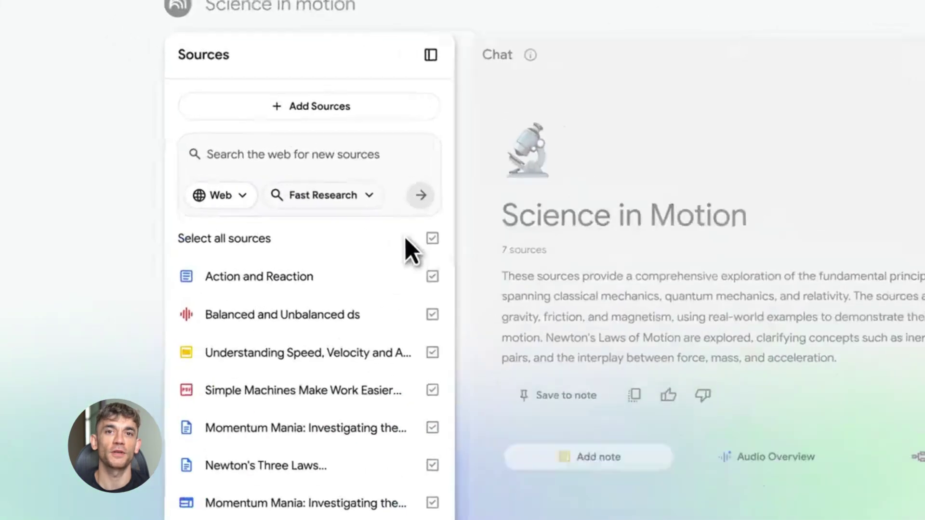
Run a Deep Research web search for 'Latest breakthrolughs in quantum physics'
left_click(508, 281)
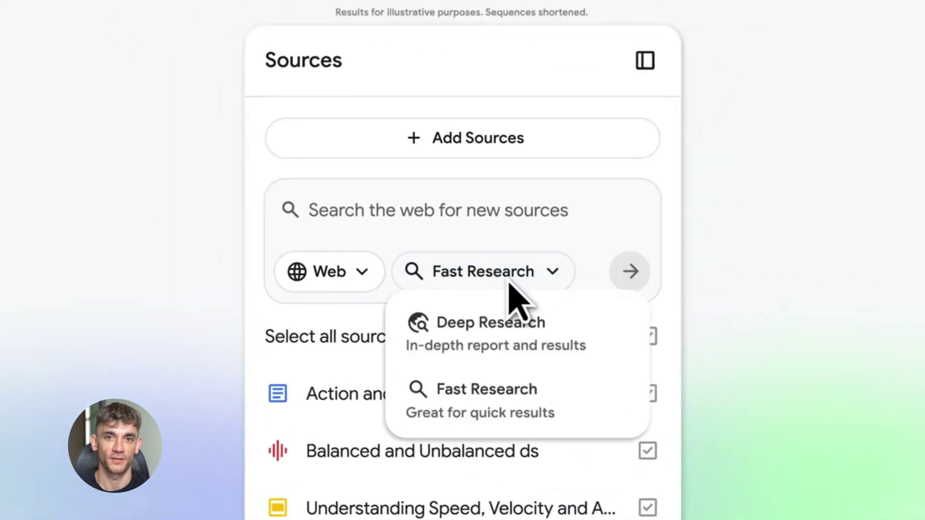
left_click(522, 338)
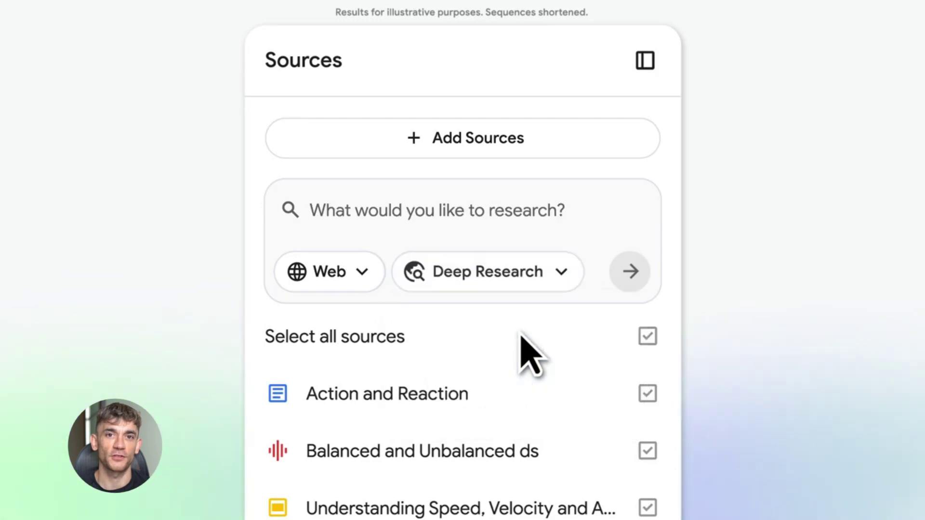
left_click(312, 212)
type("Latest breakthrolughs in quantum physics")
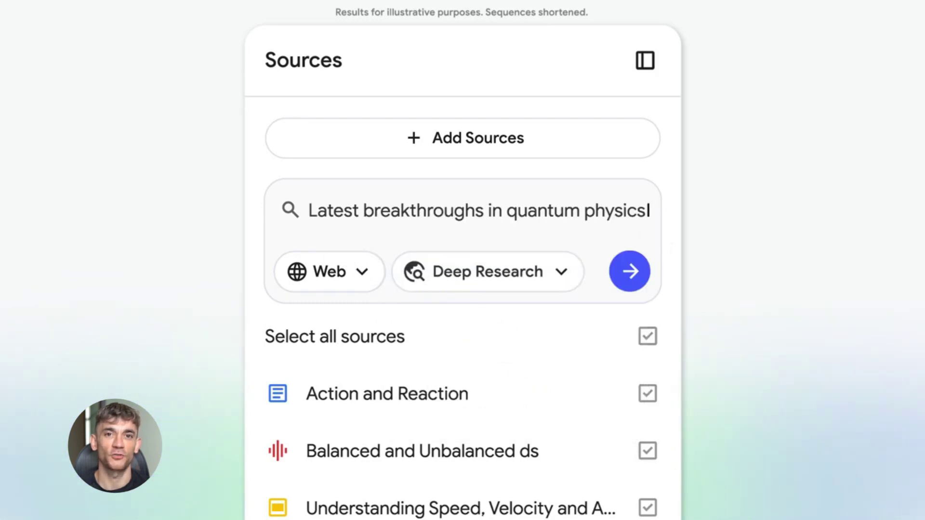
left_click(631, 272)
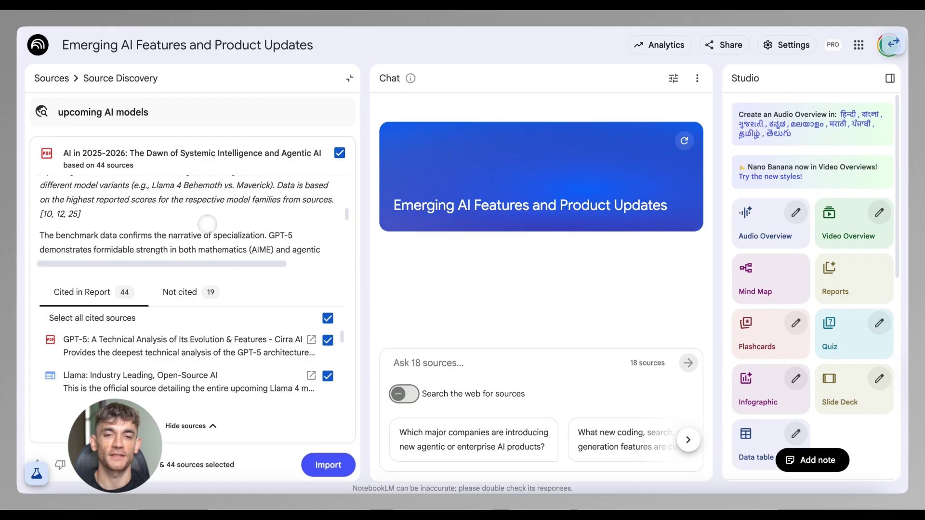
Review the research report, comparing its Not cited and Cited in Report source lists
scroll(207, 224, "down", 20)
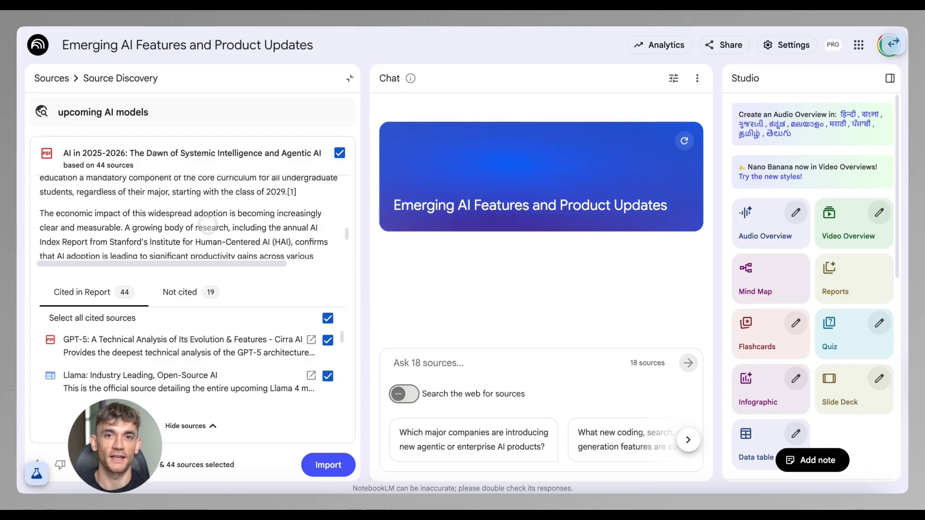
left_click(179, 291)
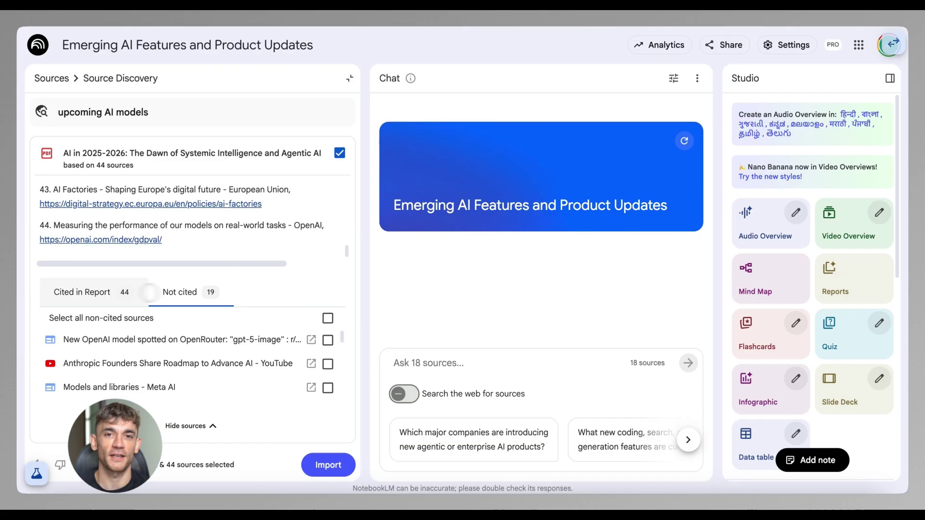
left_click(87, 292)
scroll(140, 375, "down", 5)
scroll(141, 375, "down", 1)
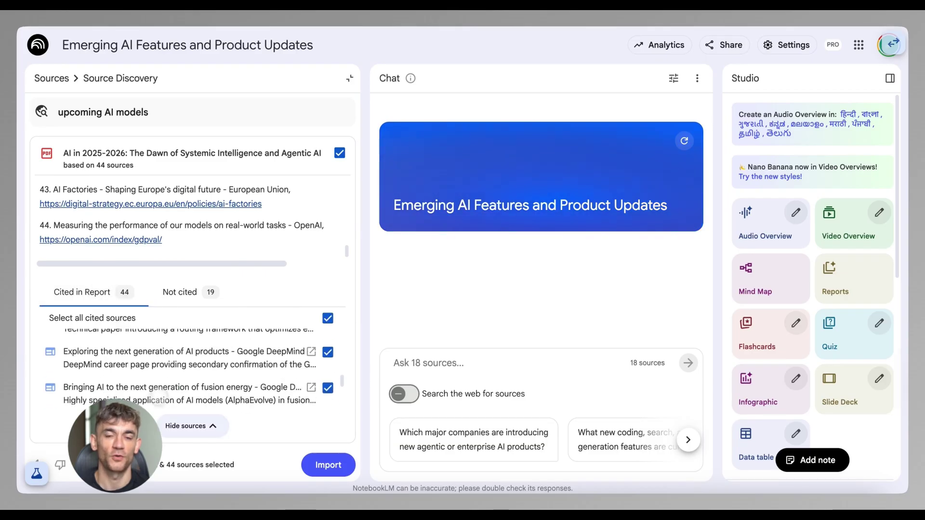
Hide the cited sources and close Source Discovery to return to the sources list
left_click(186, 424)
scroll(203, 318, "up", 15)
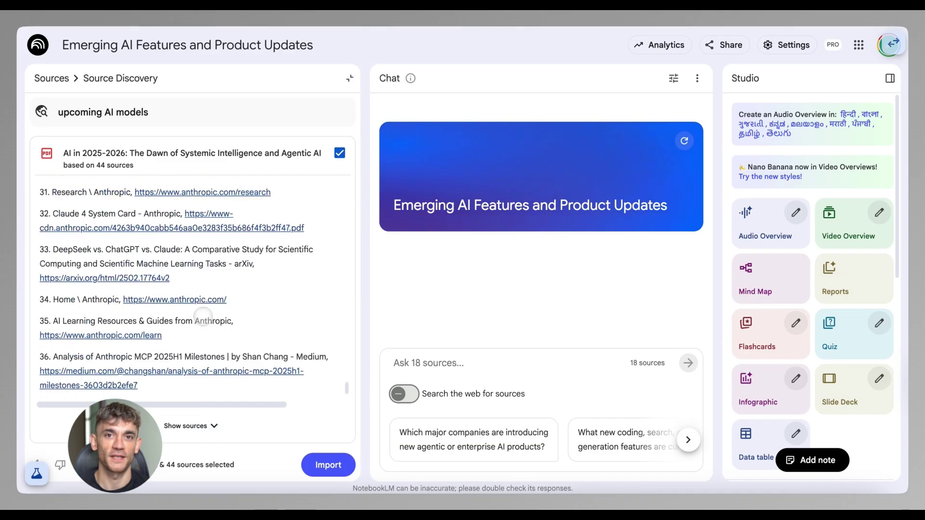
scroll(203, 317, "up", 10)
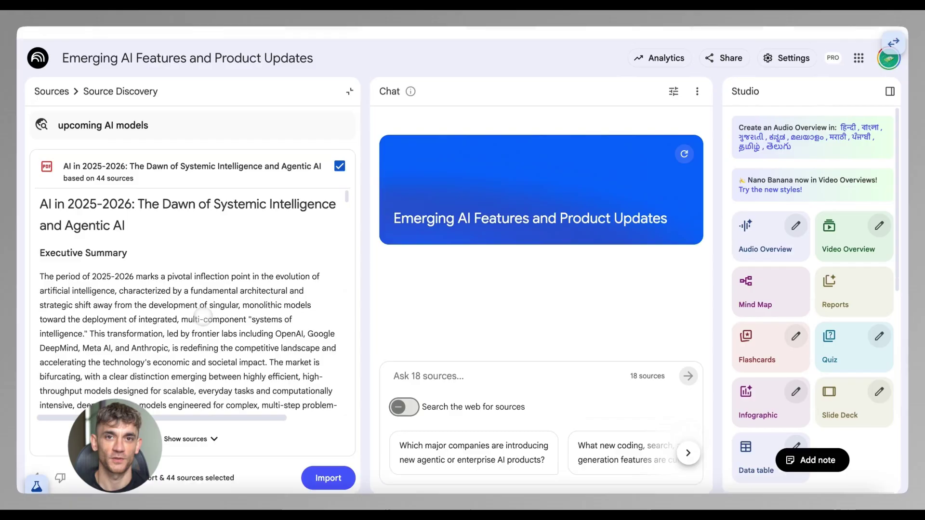
left_click(57, 77)
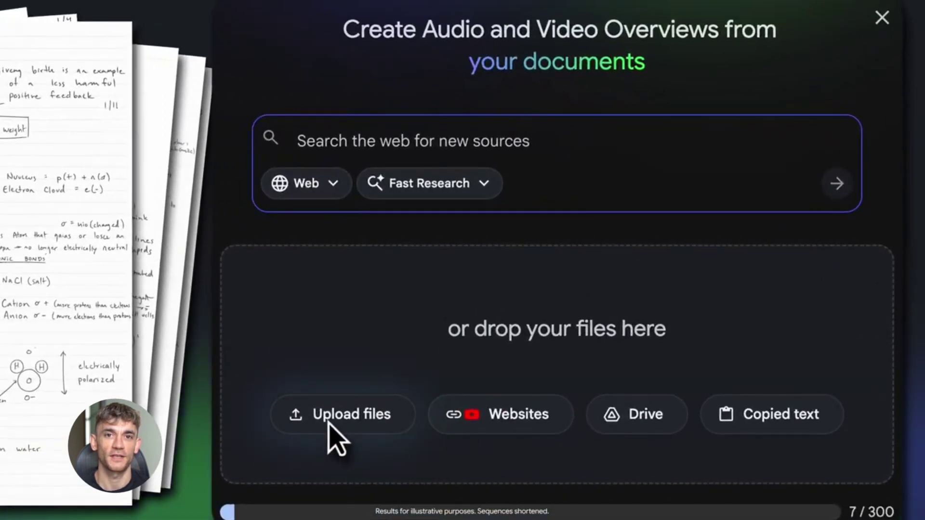
Upload all seven PhysioNotes page images as sources of the Anatomy and Physiology notebook
left_click(327, 422)
left_click(502, 165)
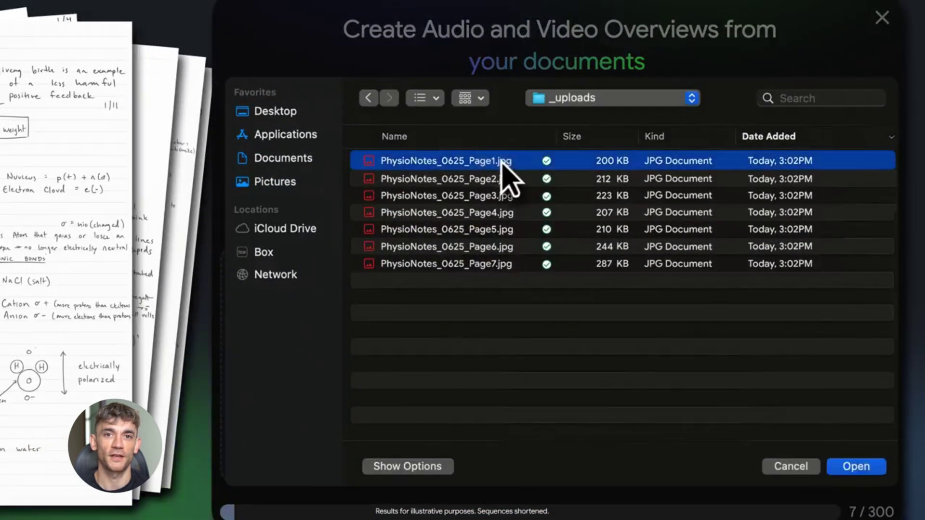
left_click(488, 262, "shift")
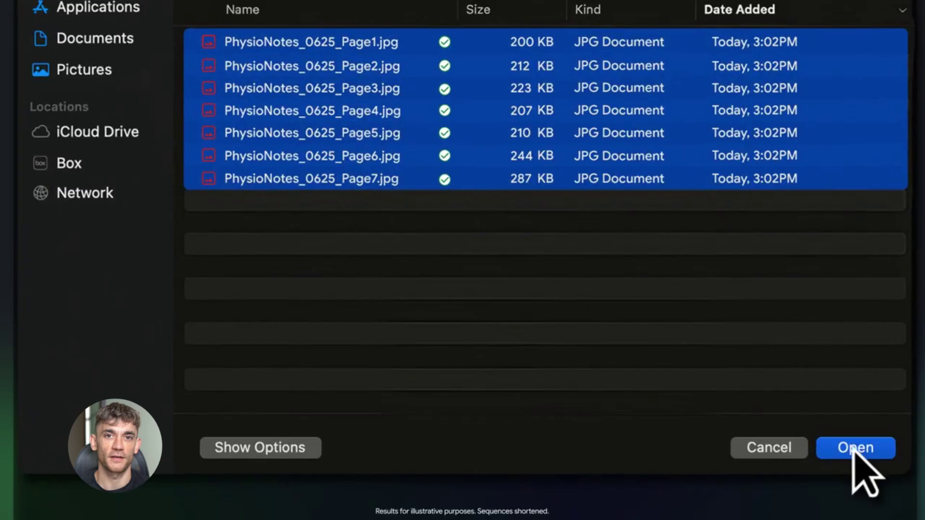
left_click(856, 469)
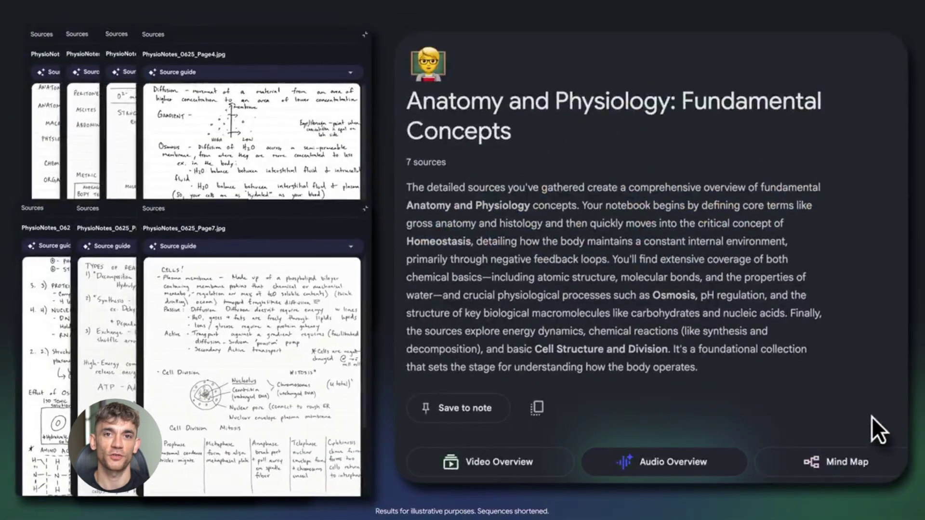
Generate an audio overview of the notes and join it in interactive mode
left_click(716, 458)
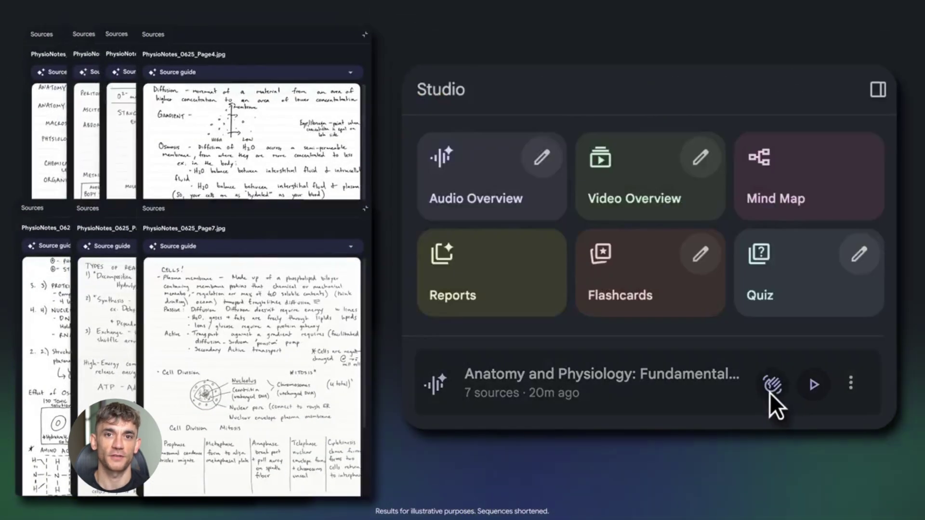
left_click(770, 387)
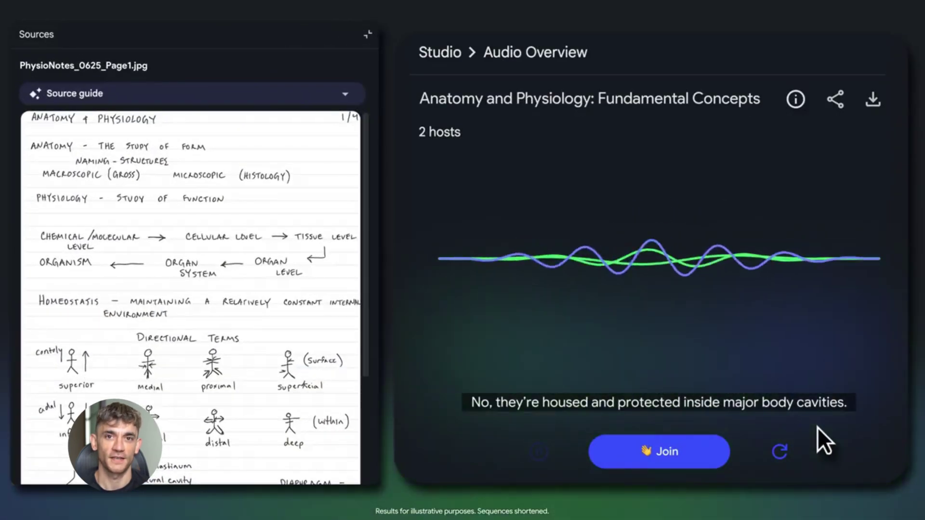
left_click(655, 461)
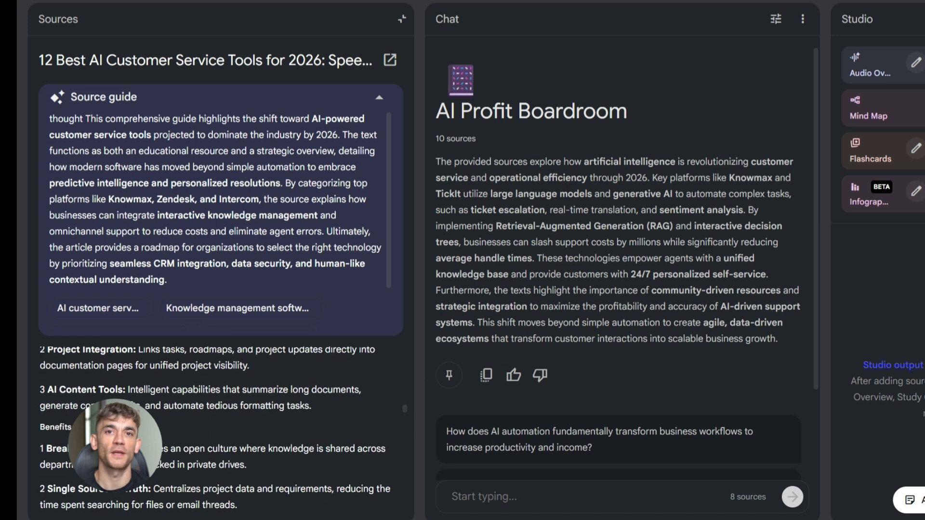
scroll(214, 424, "down", 15)
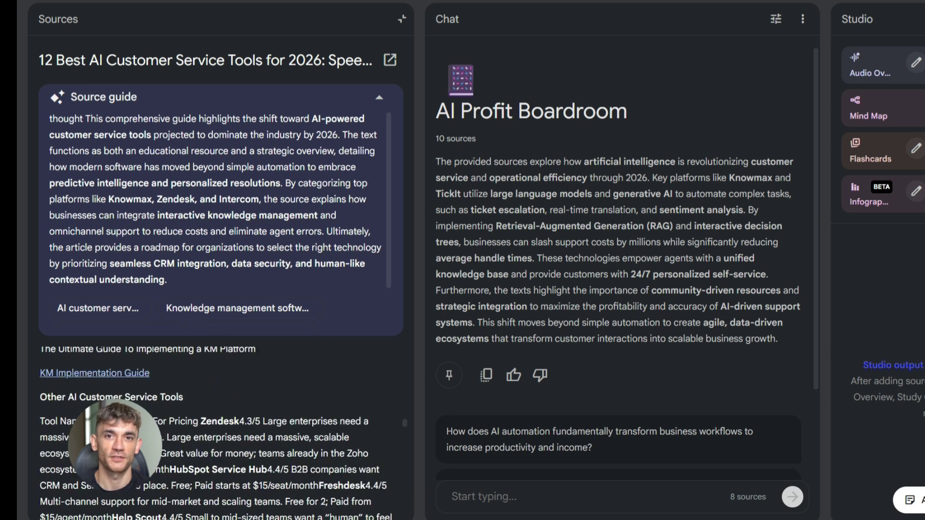
scroll(215, 423, "down", 12)
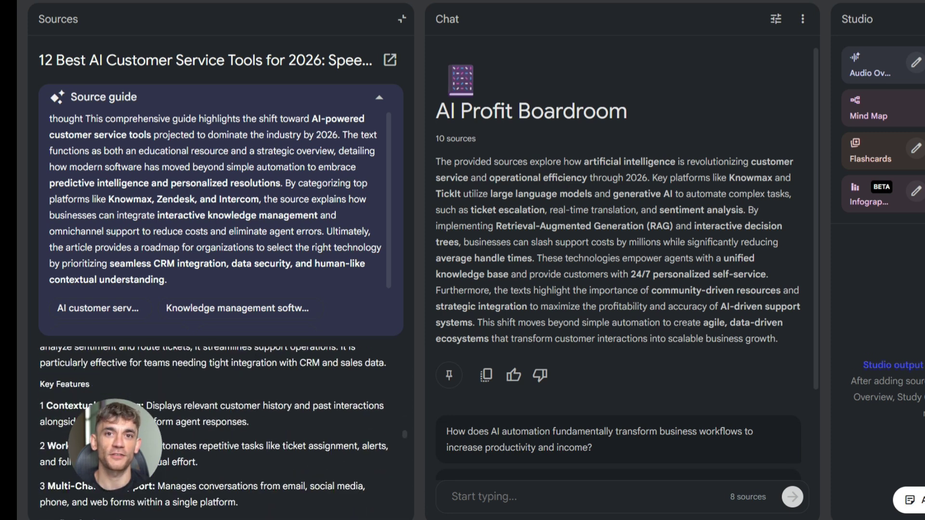
scroll(214, 424, "down", 12)
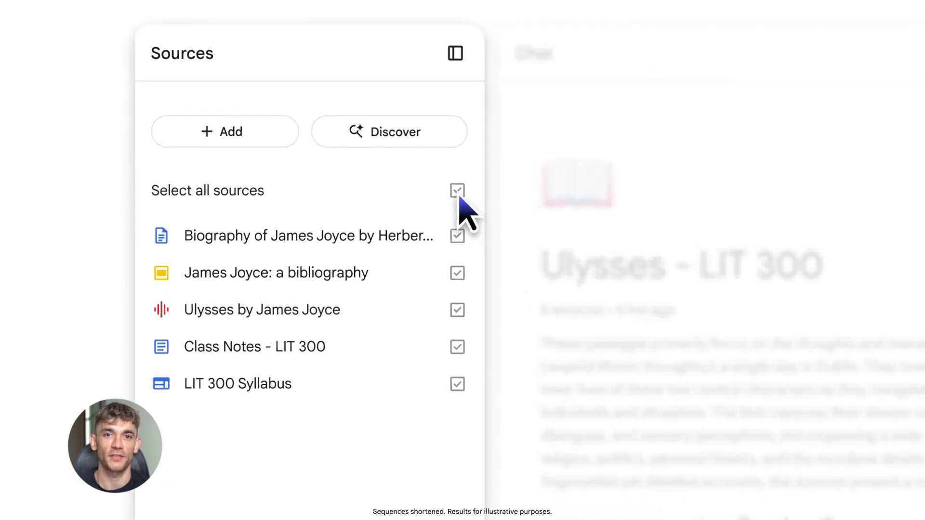
Generate a Life of Joyce audio overview from only the Biography source, then start a Study guide report
left_click(457, 191)
left_click(457, 236)
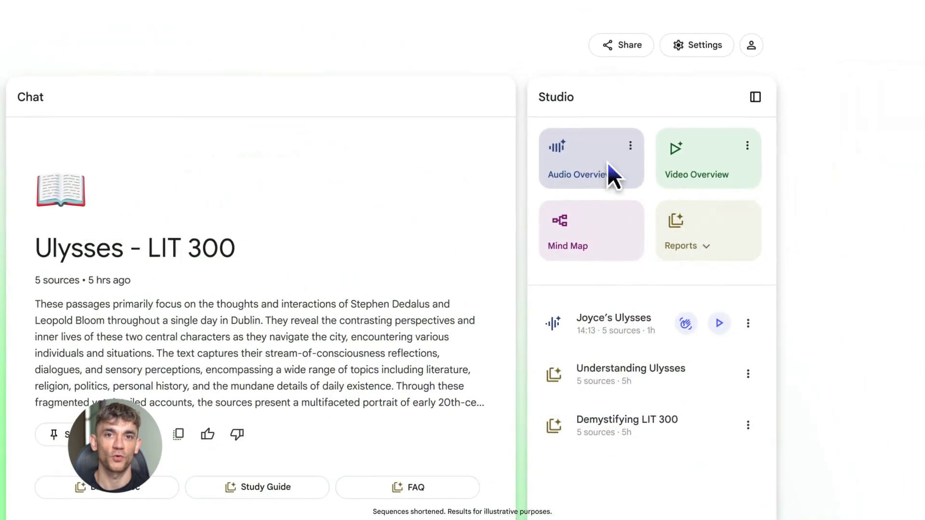
left_click(620, 161)
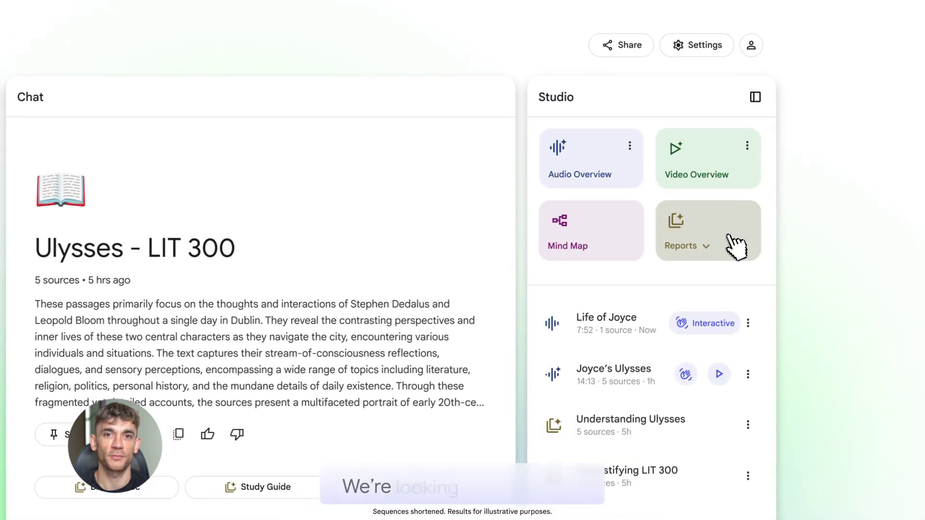
left_click(735, 251)
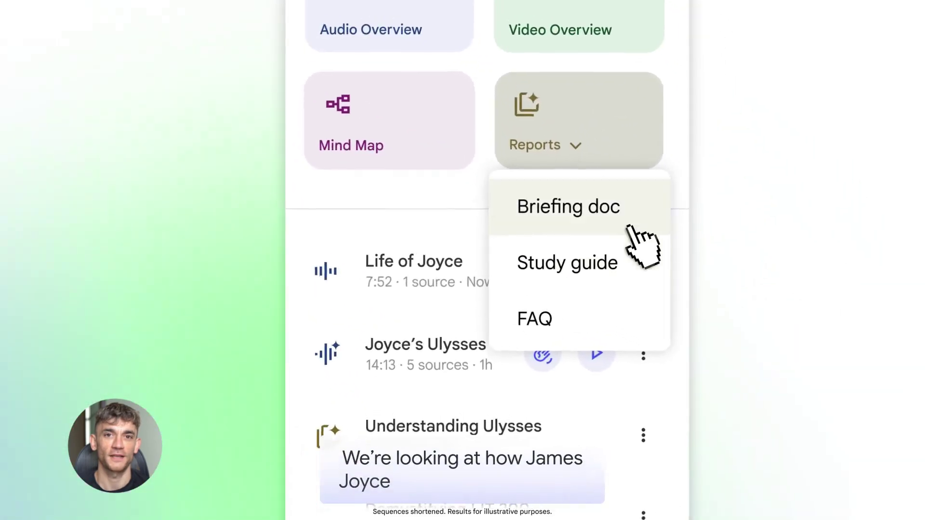
left_click(629, 265)
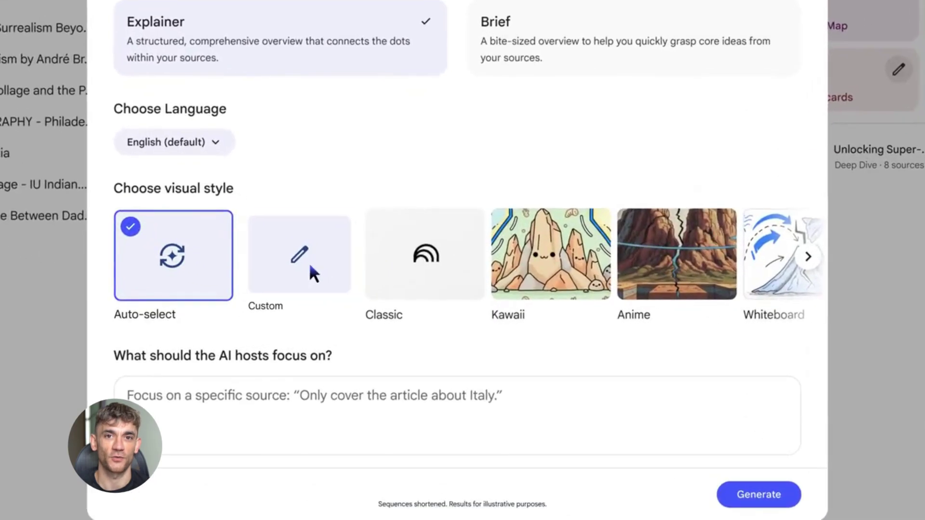
Generate a custom hyper-realistic, dreamlike video overview in deep blues and ochres, then play it
left_click(339, 284)
type("Hyper-realistic, dreamlike video usi")
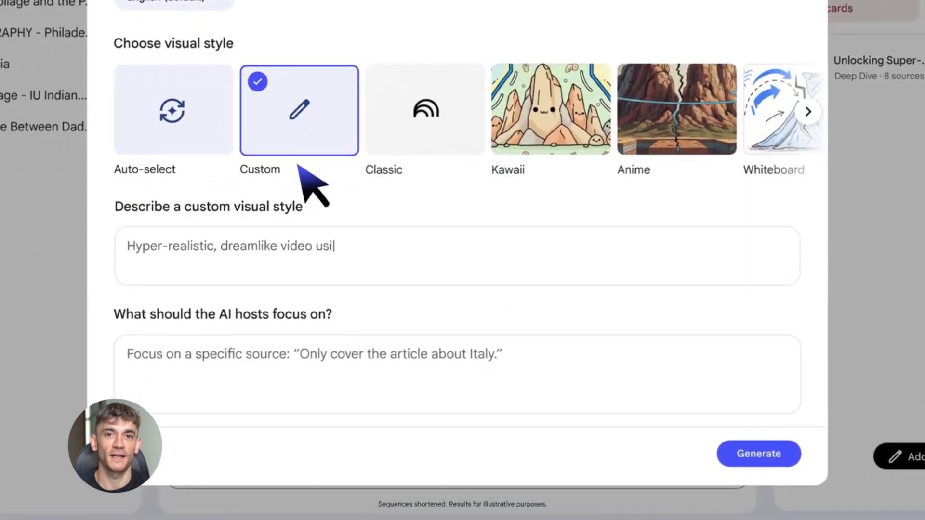
type("ng a high-contrast palette of deep blues, ochres, and strong shadows. Visually juxtapose mundane ob")
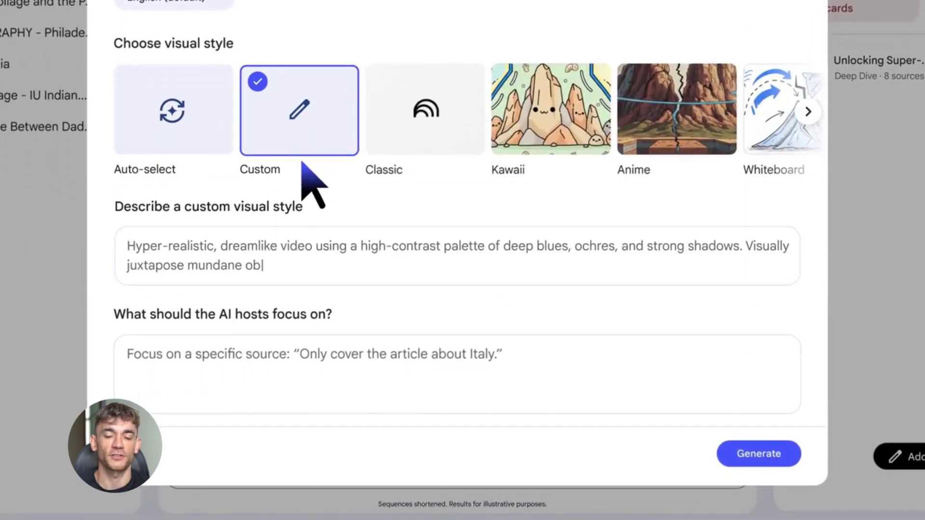
type("jects (like a chair or clock) with impossible transformations.")
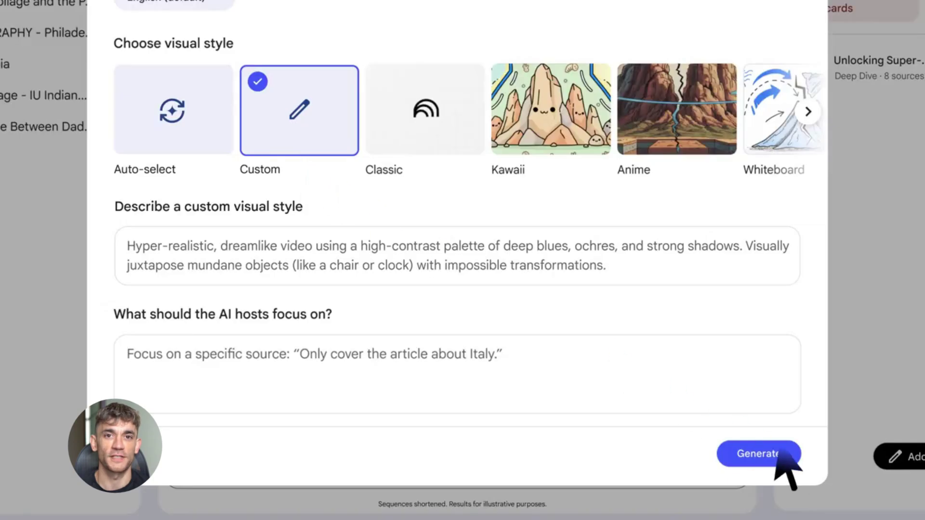
left_click(776, 456)
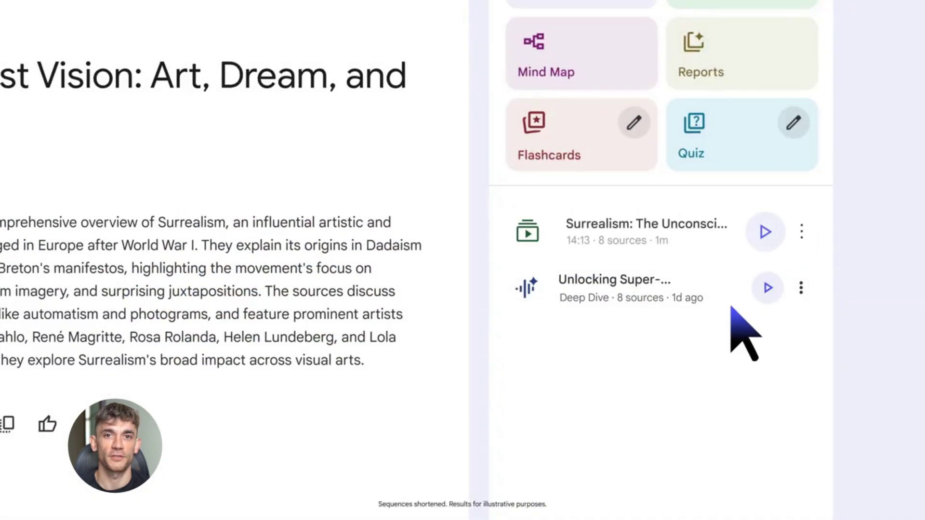
left_click(767, 234)
left_click(687, 441)
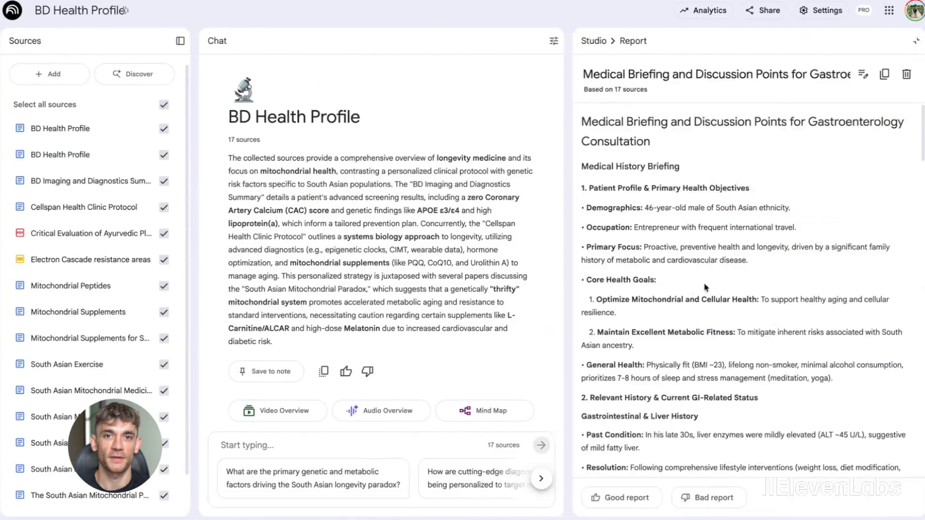
scroll(646, 242, "down", 3)
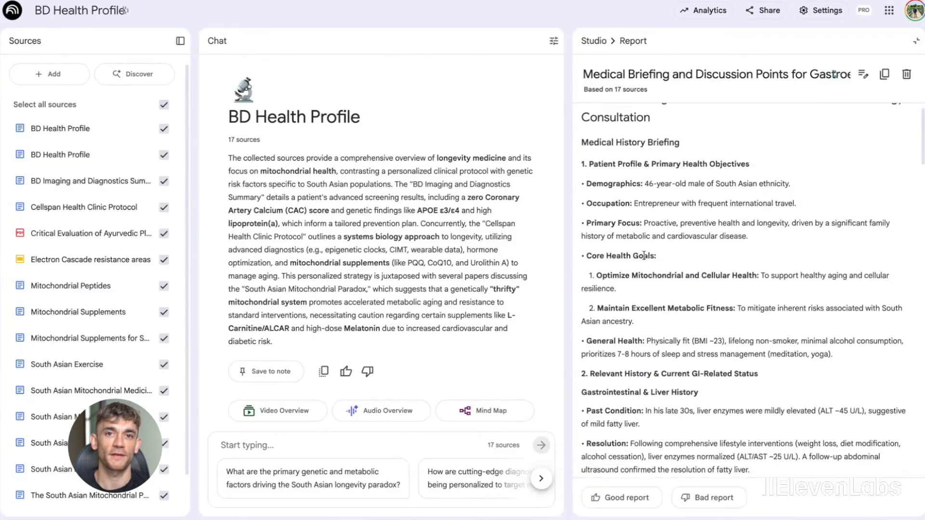
scroll(637, 213, "down", 3)
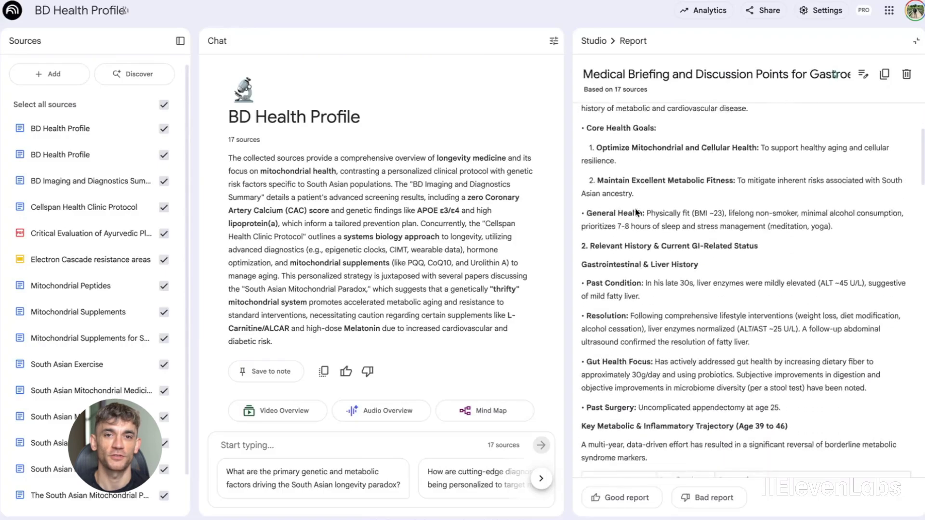
scroll(636, 210, "down", 3)
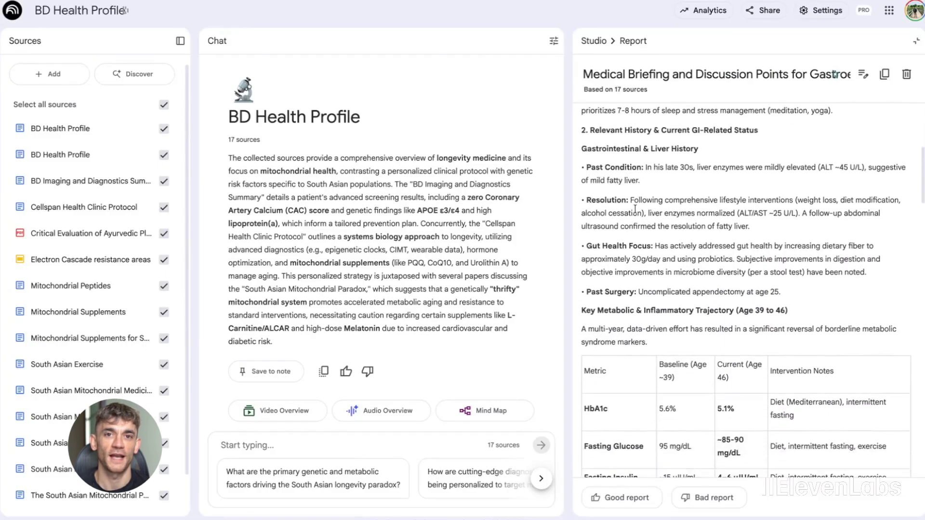
scroll(636, 211, "down", 2)
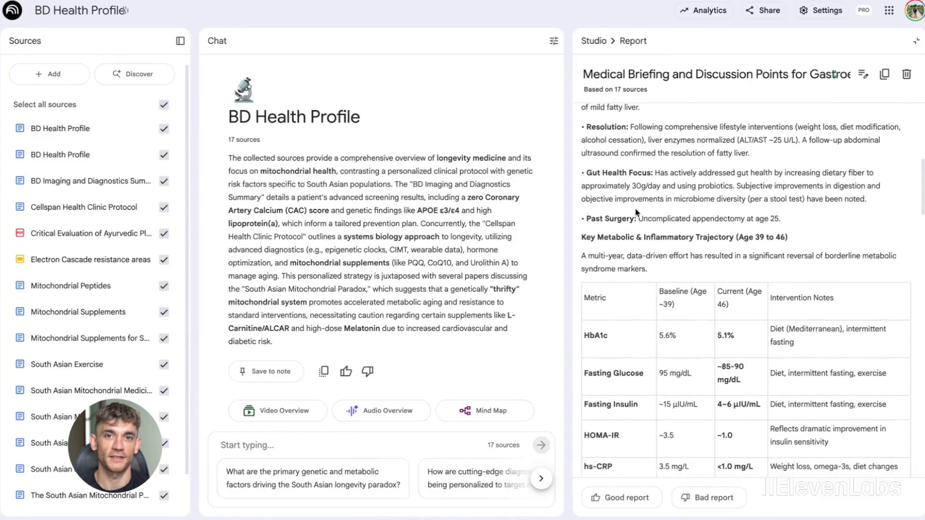
scroll(637, 213, "up", 2)
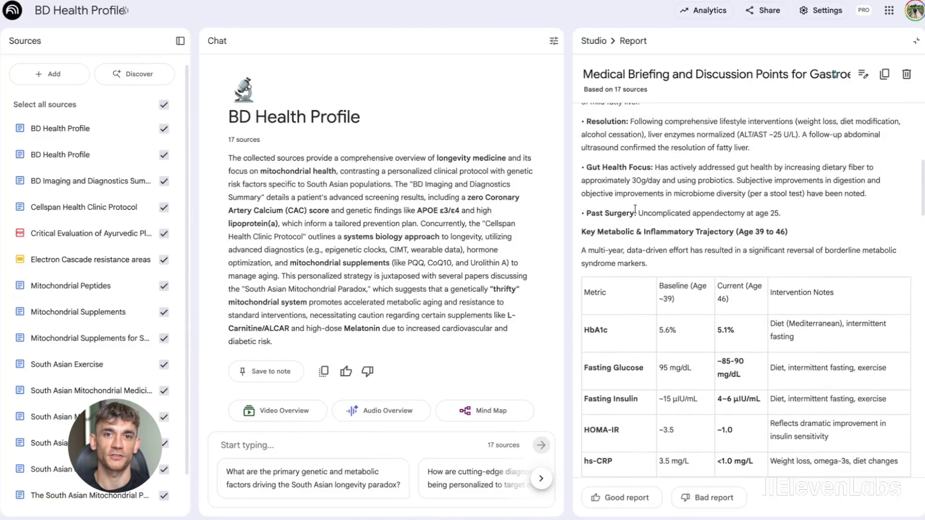
left_click_drag(779, 166, 664, 155)
left_click(663, 157)
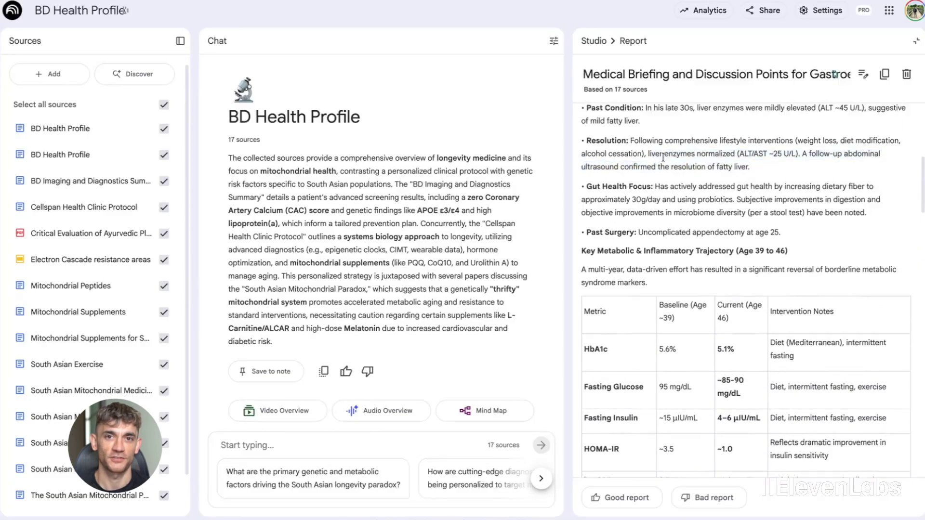
scroll(700, 274, "down", 1)
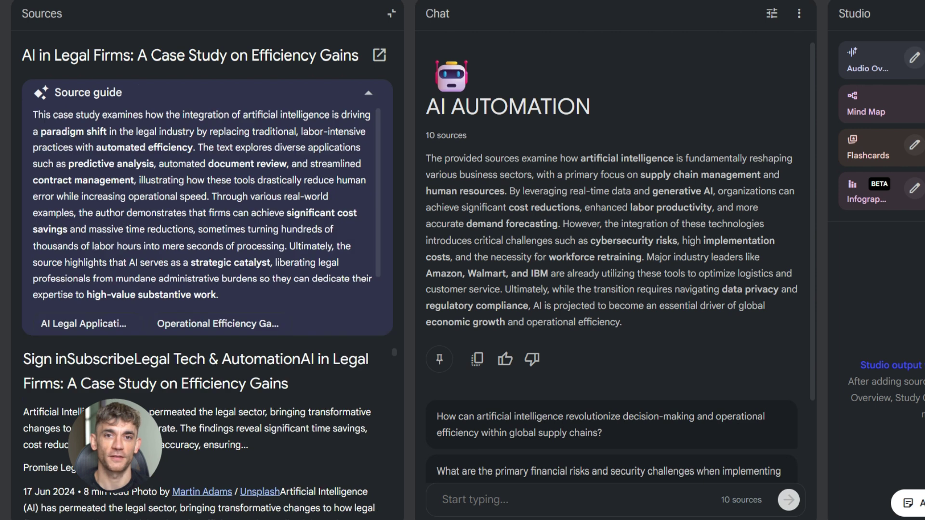
Scroll through the open legal source, then close it to return to the Sources list
scroll(619, 259, "down", 2)
scroll(207, 429, "down", 4)
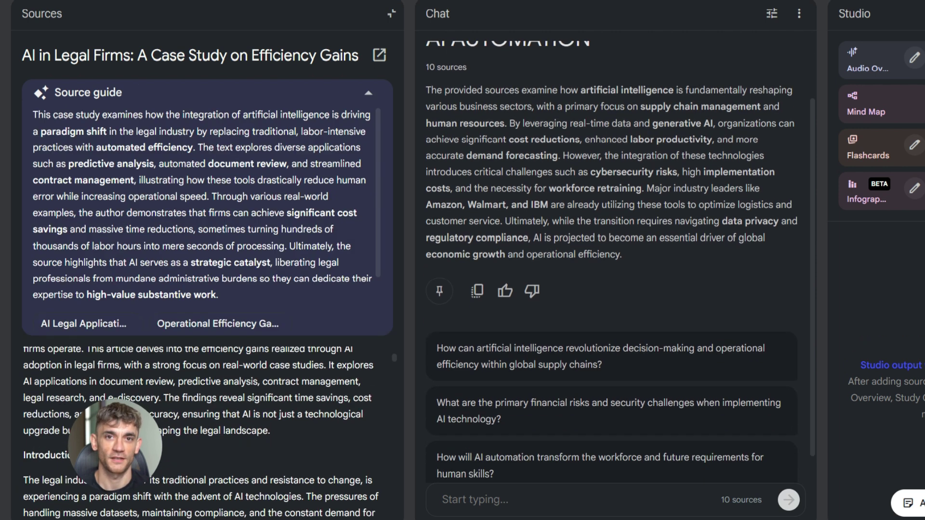
scroll(199, 433, "down", 10)
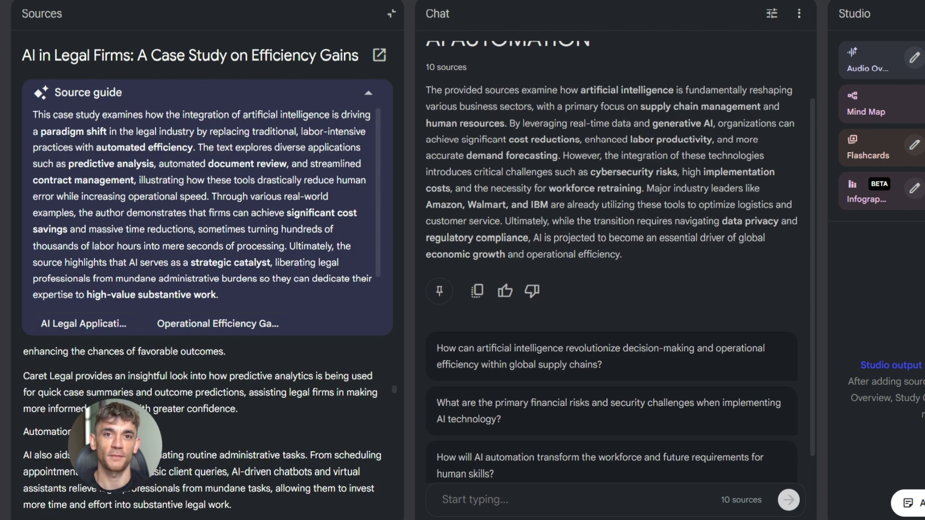
scroll(207, 434, "down", 10)
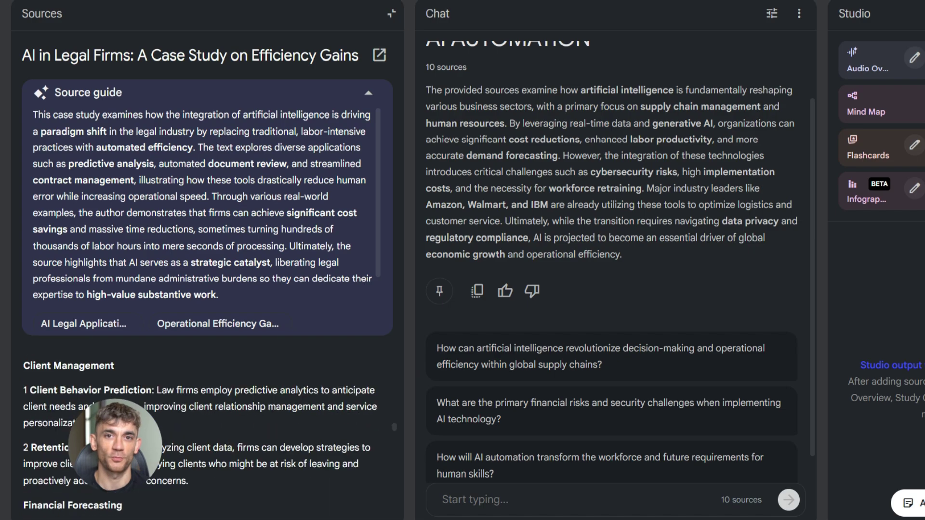
scroll(207, 429, "down", 10)
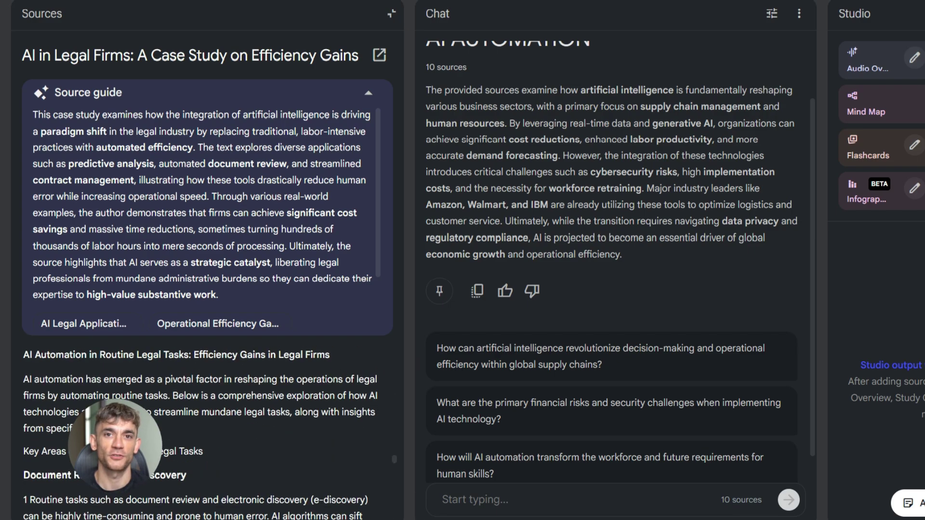
scroll(207, 429, "down", 3)
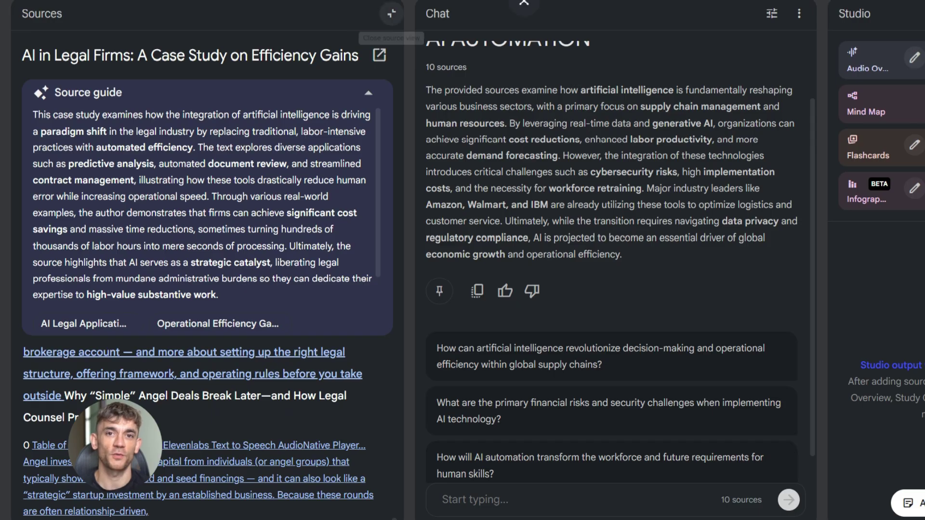
key("Escape")
Open the 12 Best AI Customer Service Tools for 2026 source and read its guide and article
left_click(132, 272)
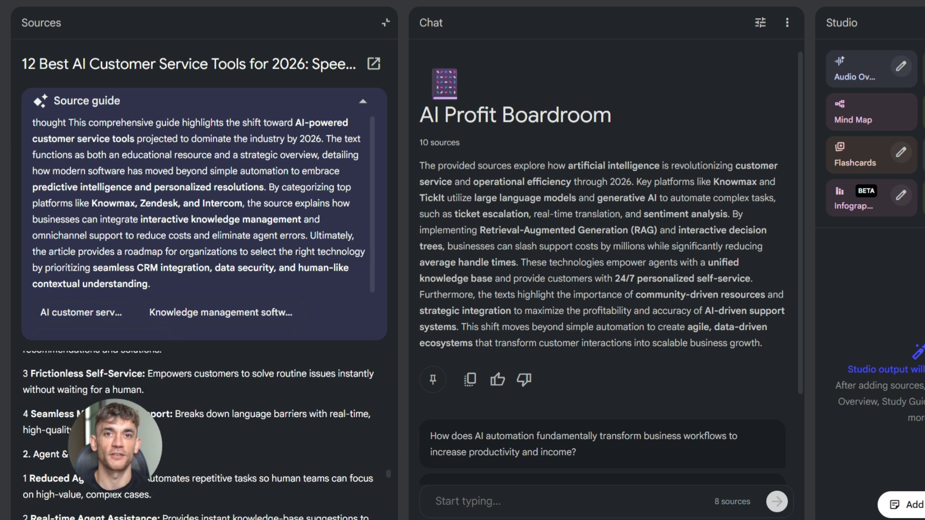
scroll(202, 433, "down", 15)
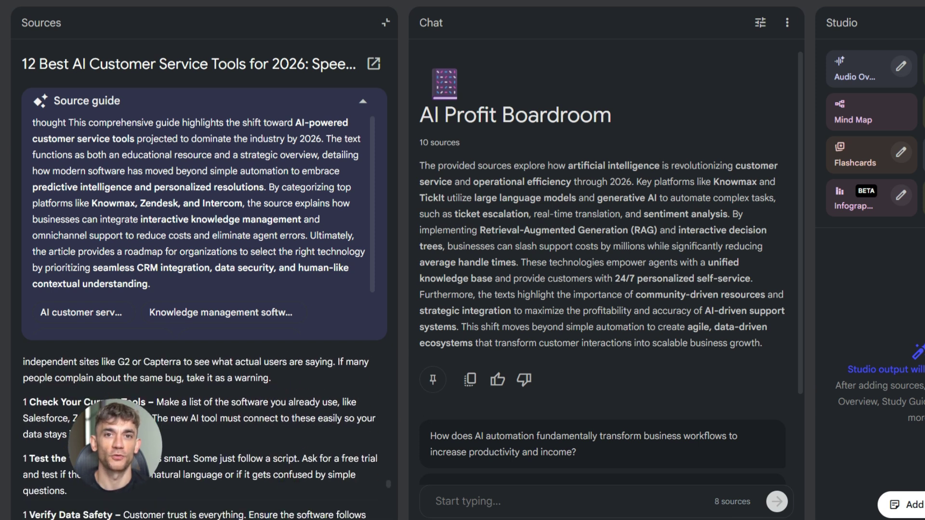
scroll(203, 434, "down", 8)
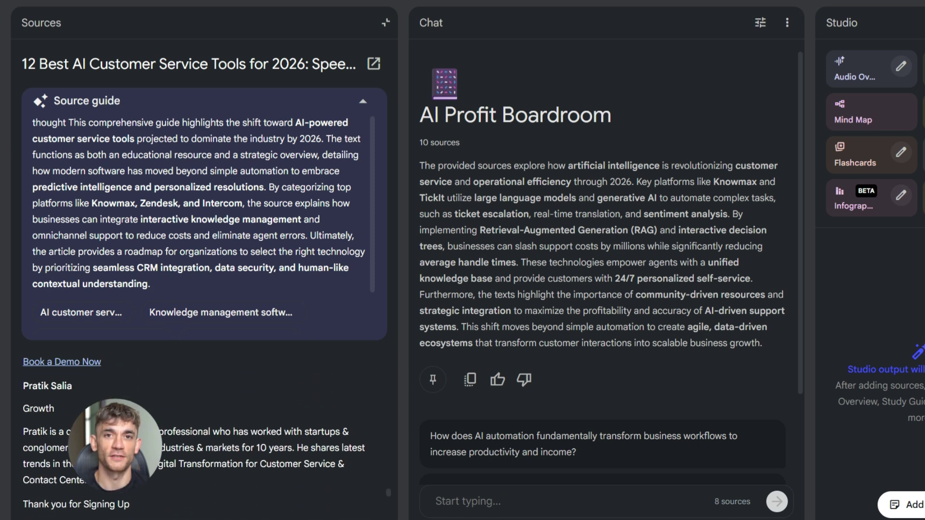
scroll(202, 434, "down", 3)
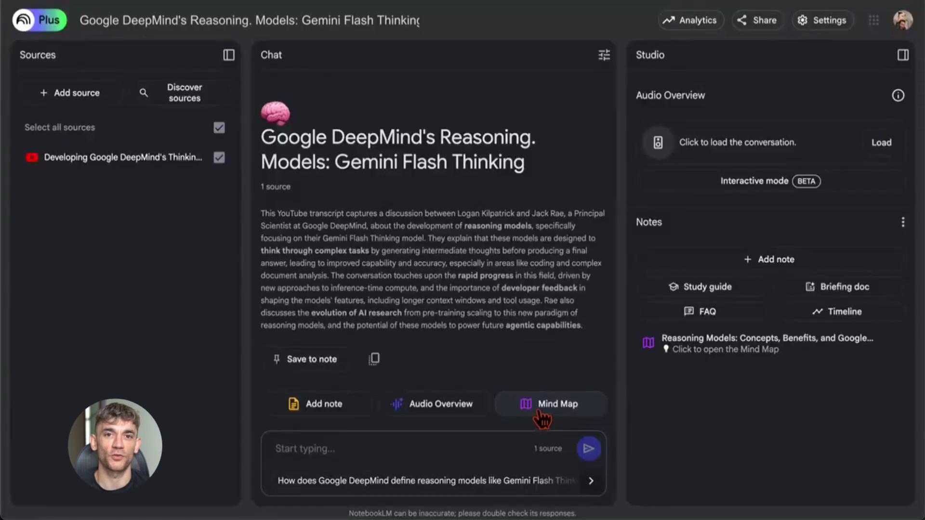
Open the reasoning-models mind map and pan and zoom it to show every branch
left_click(720, 351)
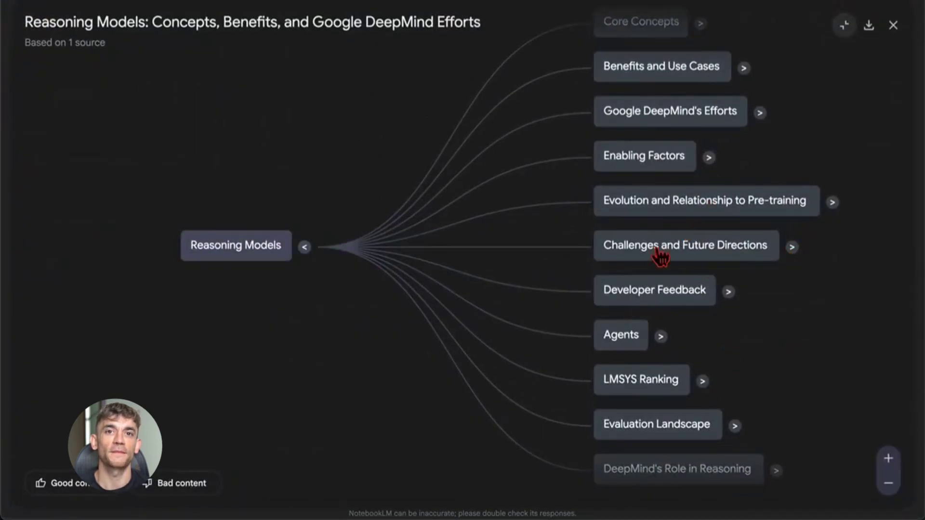
left_click_drag(738, 162, 683, 202)
scroll(683, 203, "down", 2)
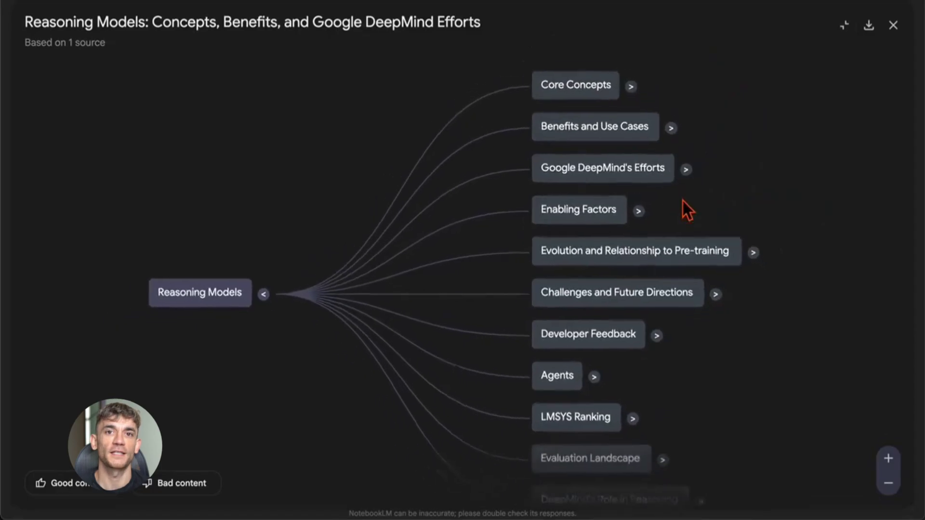
left_click_drag(677, 305, 675, 250)
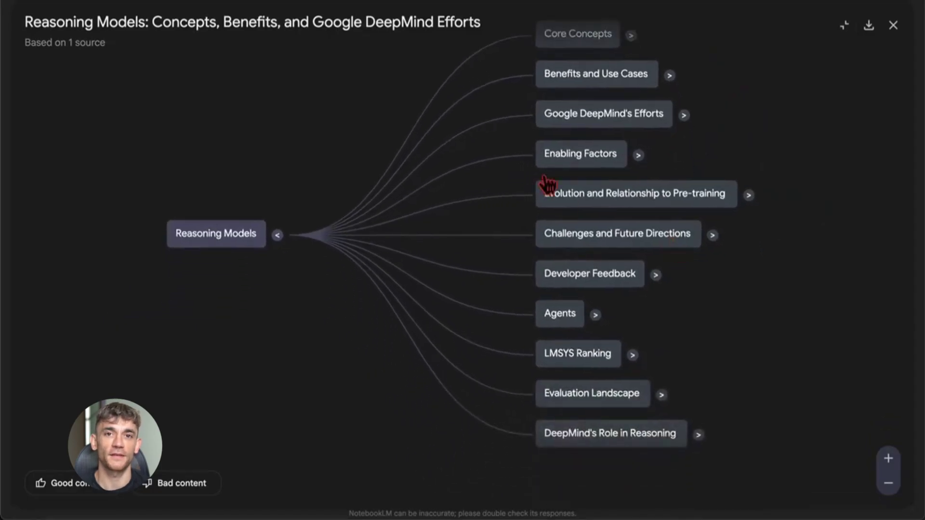
Expand and collapse Enabling Factors, then ask the chat about Challenges and Future Directions
left_click(638, 156)
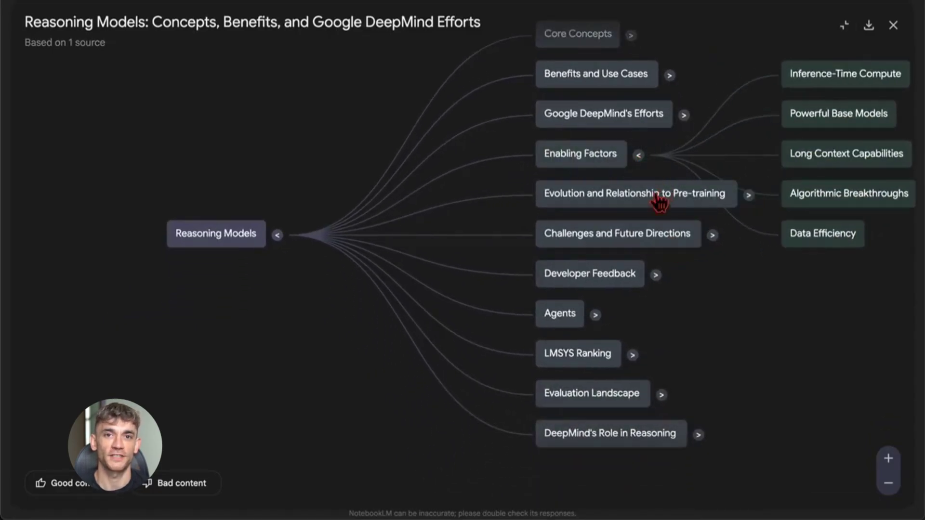
left_click_drag(703, 256, 588, 285)
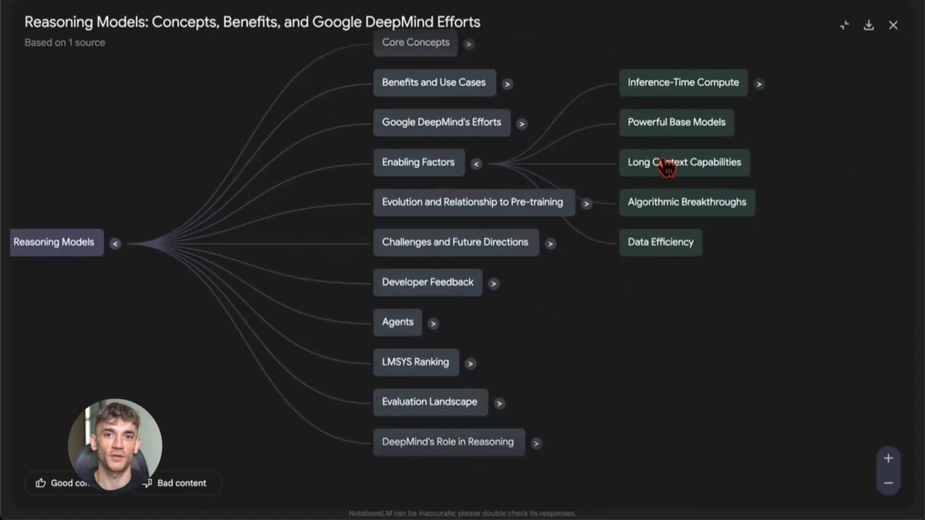
left_click(478, 163)
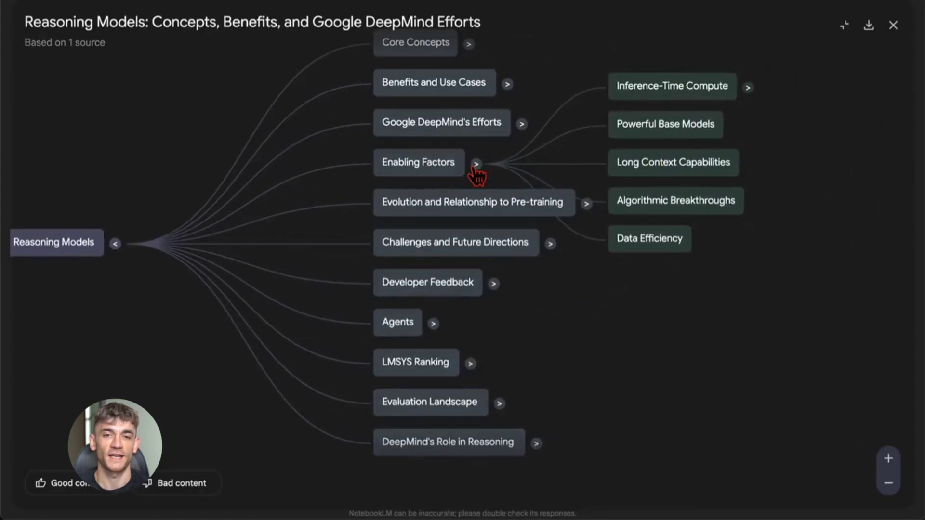
left_click(430, 244)
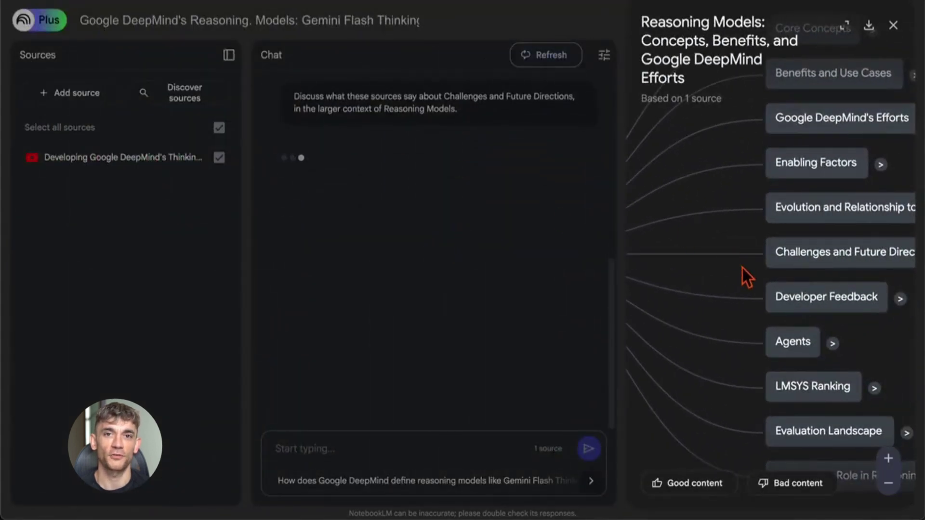
Pan the mind map to Challenges and Future Directions and ask about its Developer Feedback Influence node
left_click_drag(713, 314, 621, 337)
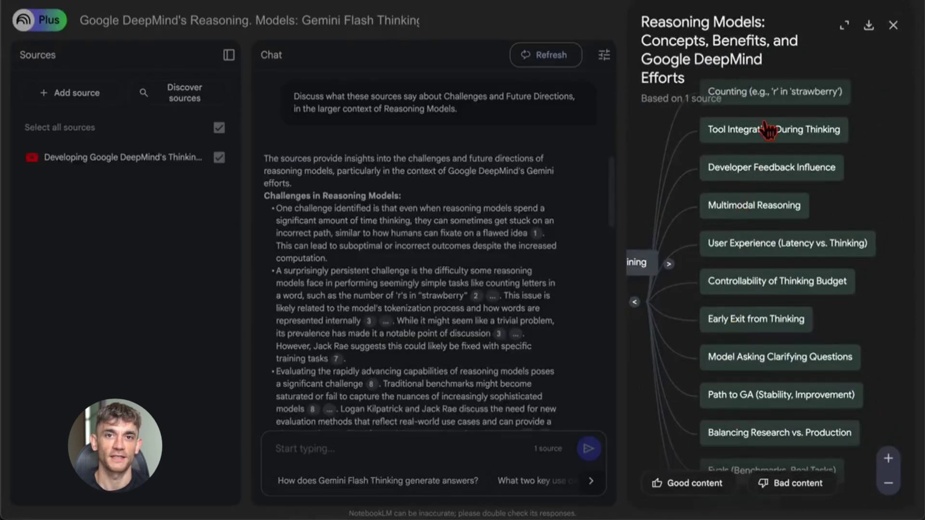
left_click(757, 167)
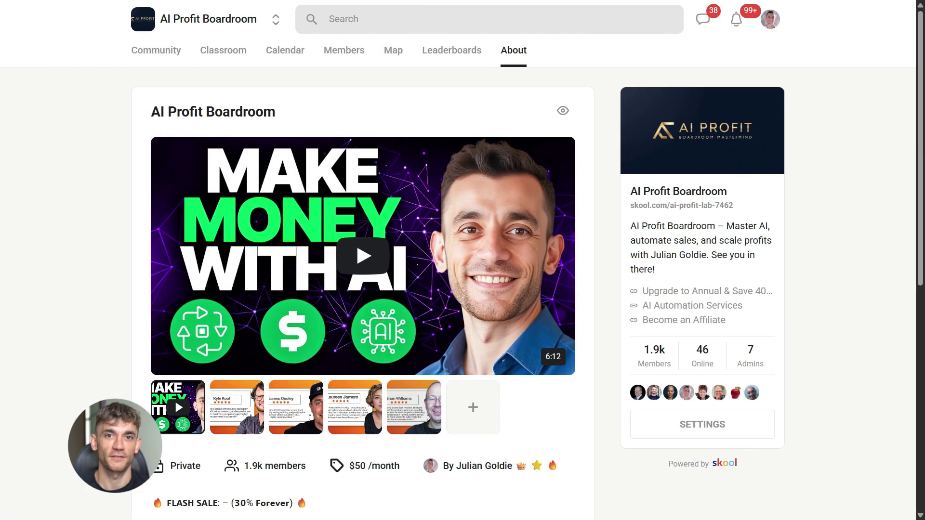
View the customer testimonial images on the AI Profit Boardroom About page and browse the page
scroll(490, 416, "down", 2)
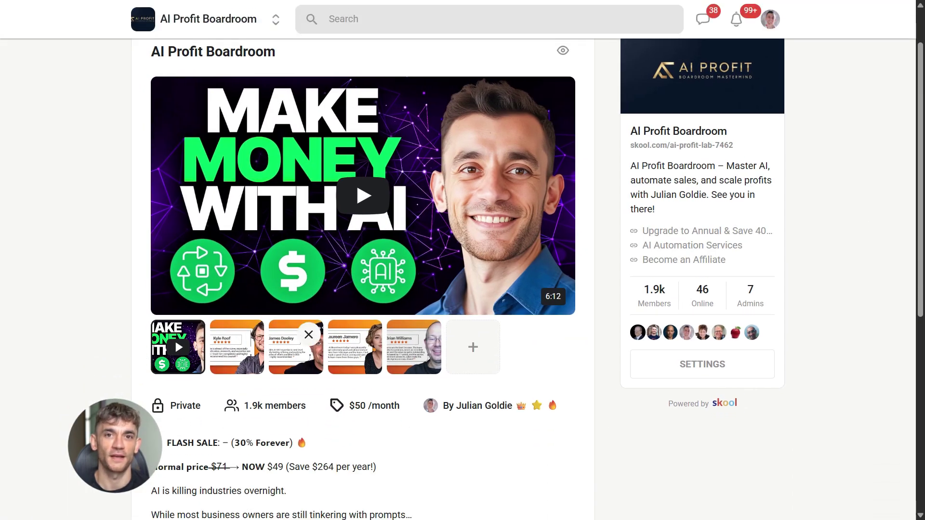
left_click(237, 347)
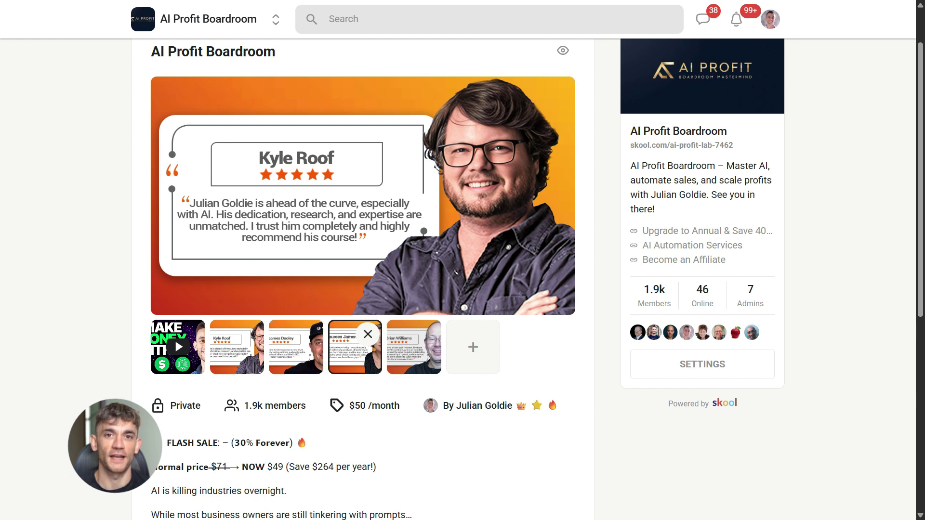
left_click(414, 346)
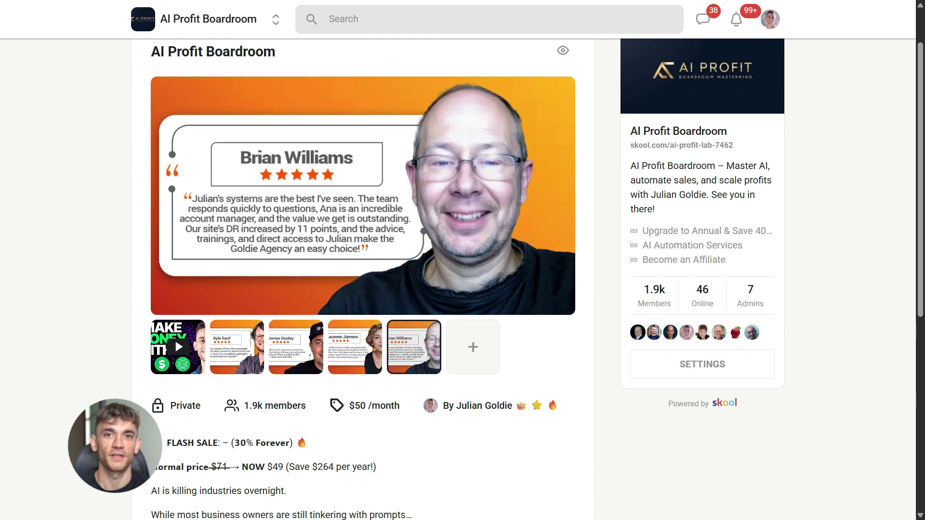
scroll(457, 280, "down", 2)
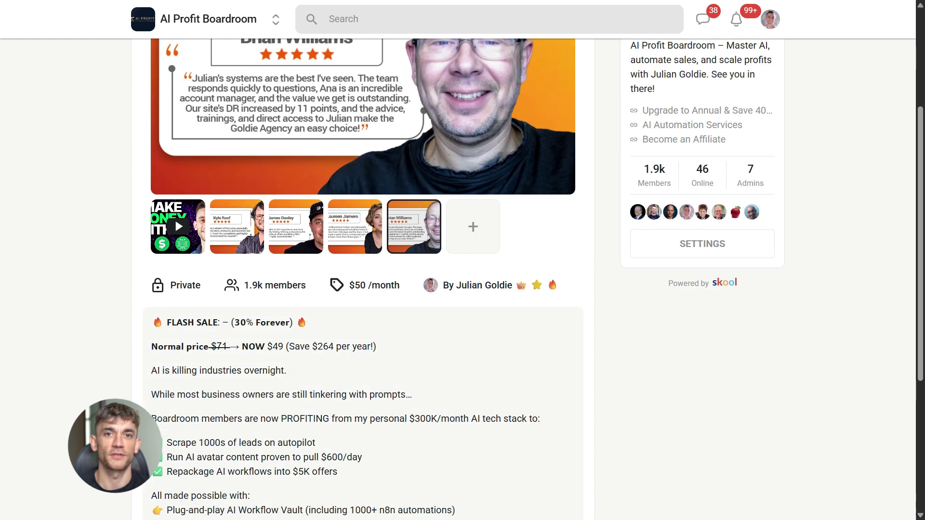
scroll(457, 279, "down", 2)
scroll(458, 280, "down", 2)
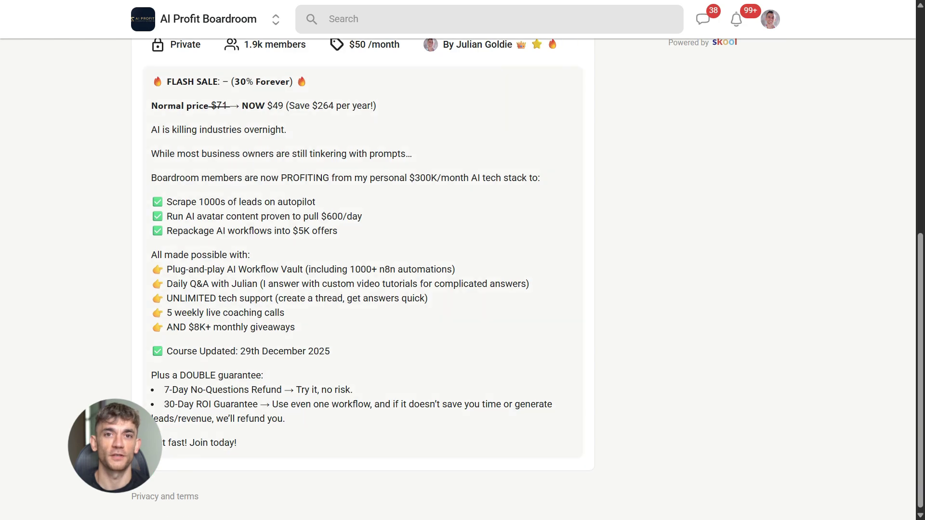
scroll(458, 279, "up", 7)
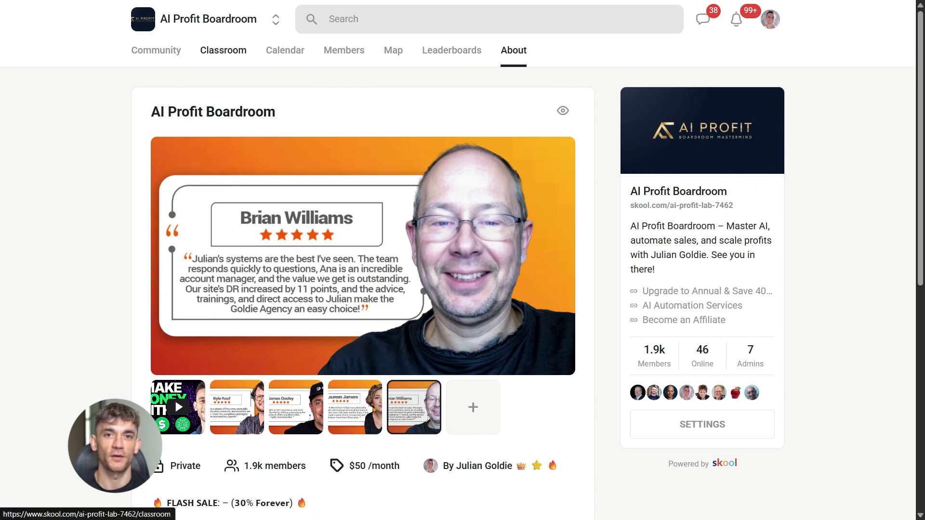
Open the AI Money Lab Classroom and browse its course cards, such as 'Learn AI Automation Course!'
left_click(223, 51)
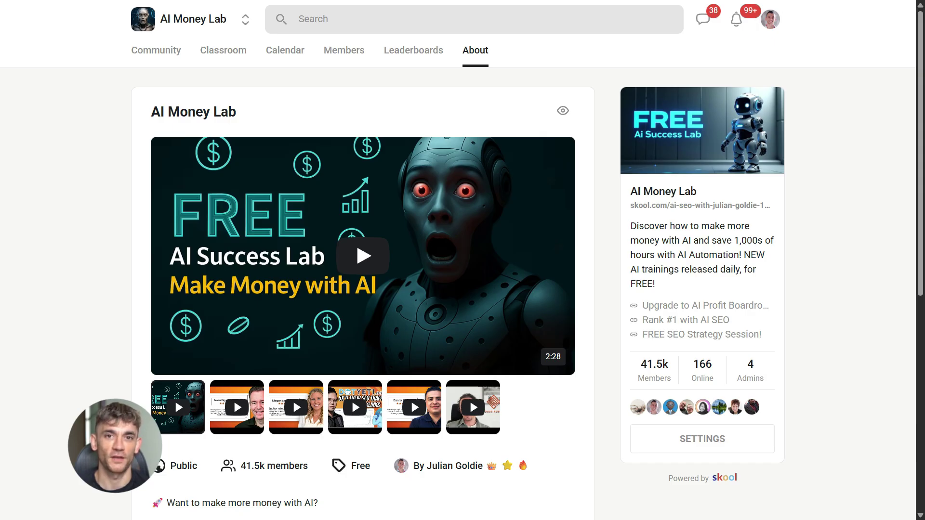
scroll(175, 399, "down", 7)
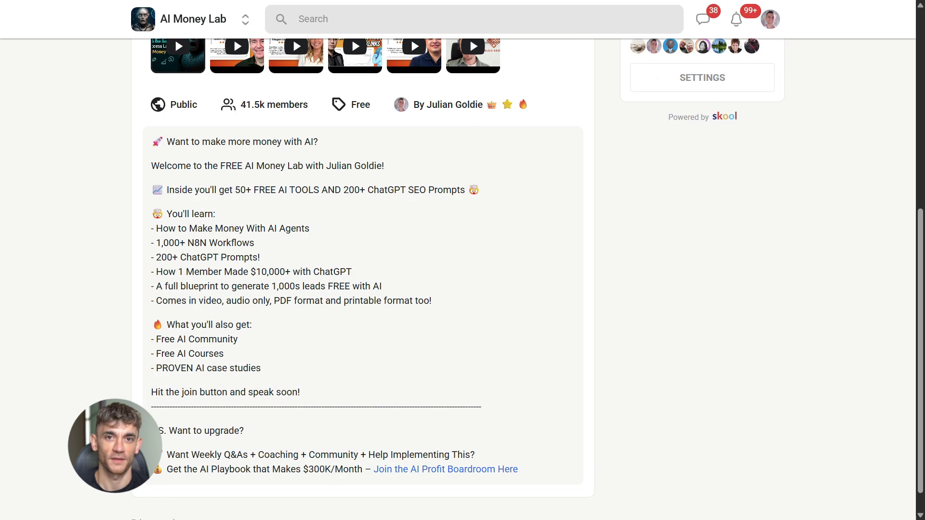
scroll(366, 289, "down", 1)
scroll(175, 399, "up", 8)
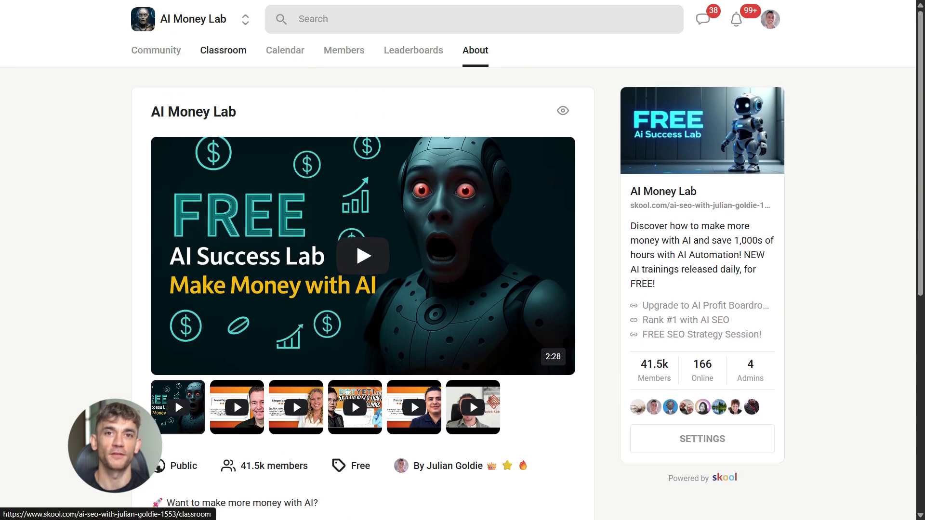
left_click(223, 50)
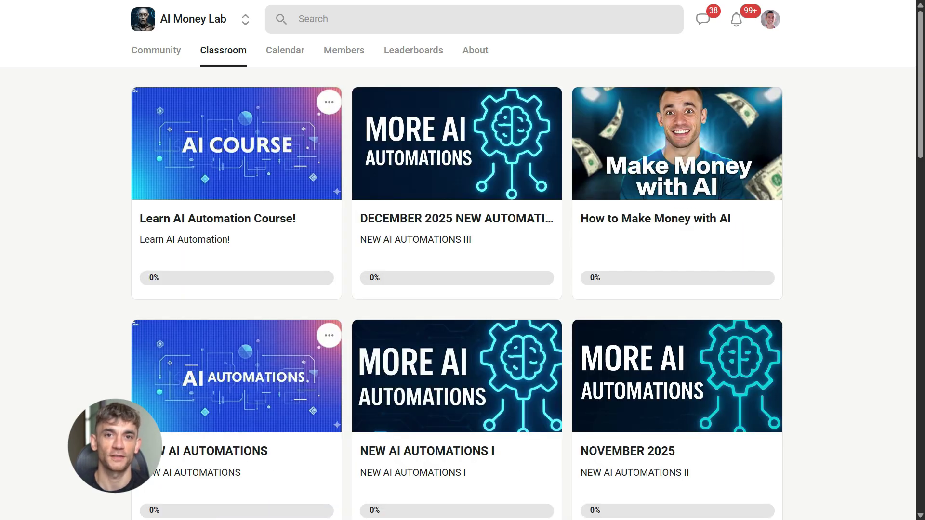
scroll(456, 279, "down", 5)
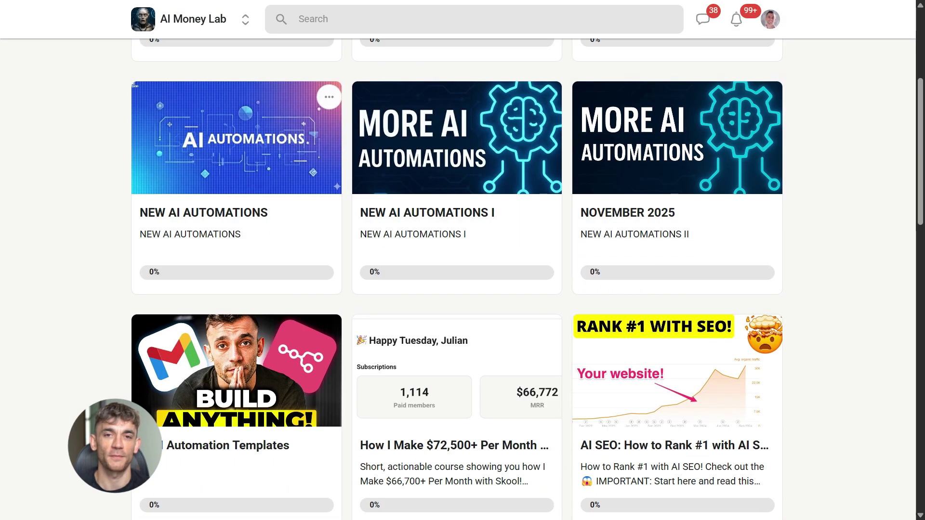